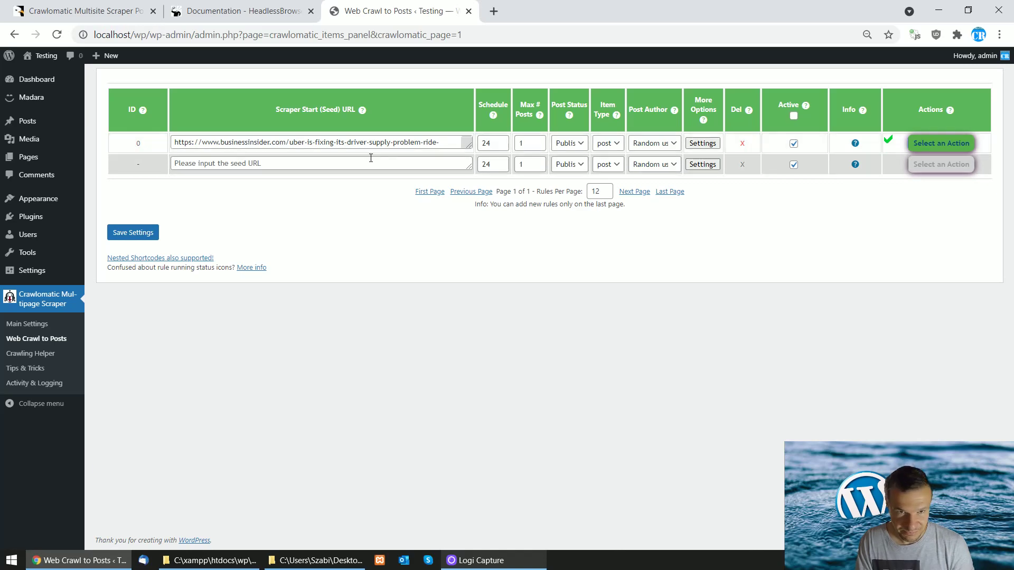
Open rule 0's Uber and Lyft seed article in a new tab, showing it is Insider subscribers-only
{"action": "left_click", "coordinate": [702, 143]}
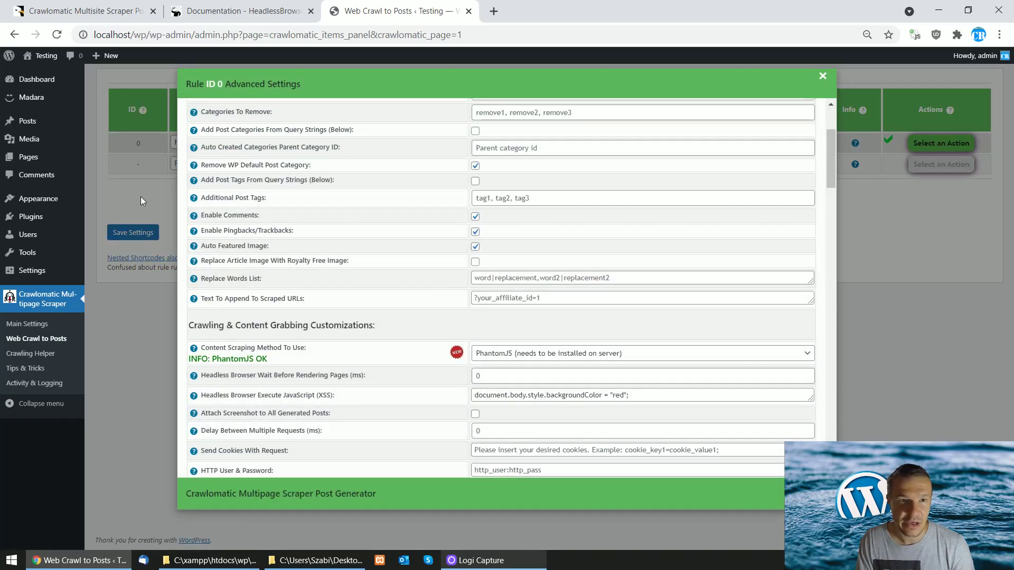
{"action": "left_click", "coordinate": [141, 197]}
{"action": "triple_click", "coordinate": [234, 141]}
{"action": "key", "text": "ctrl+c"}
{"action": "left_click", "coordinate": [494, 12]}
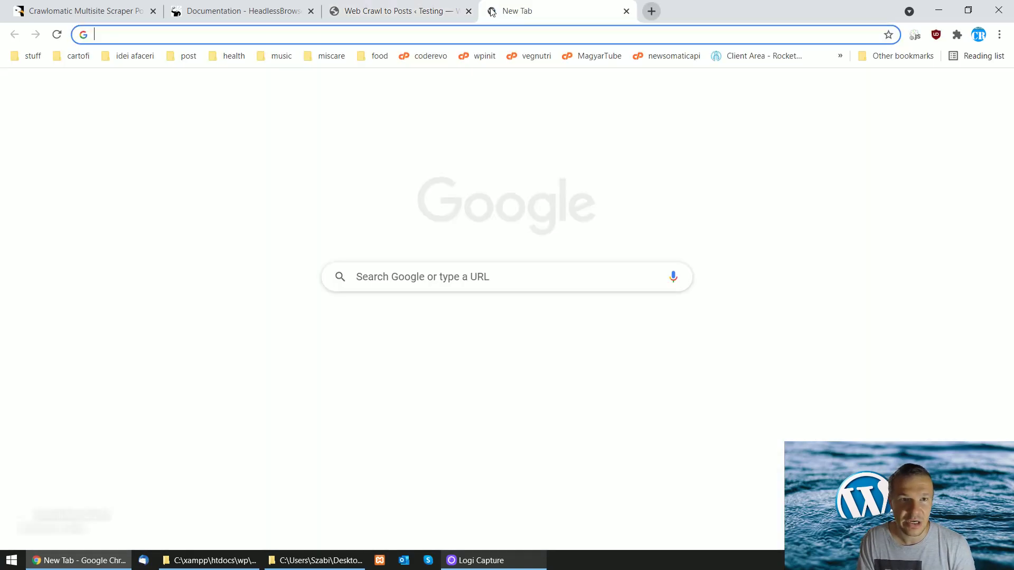
{"action": "key", "text": "ctrl+v"}
{"action": "key", "text": "Return"}
{"action": "scroll", "coordinate": [185, 369], "scroll_direction": "down", "scroll_amount": 9}
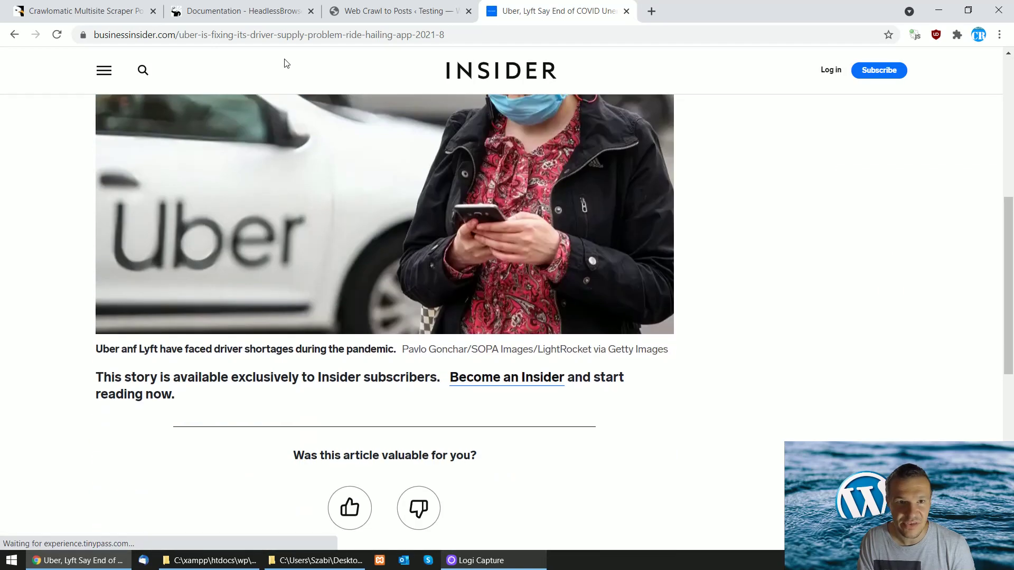
{"action": "left_click", "coordinate": [408, 8]}
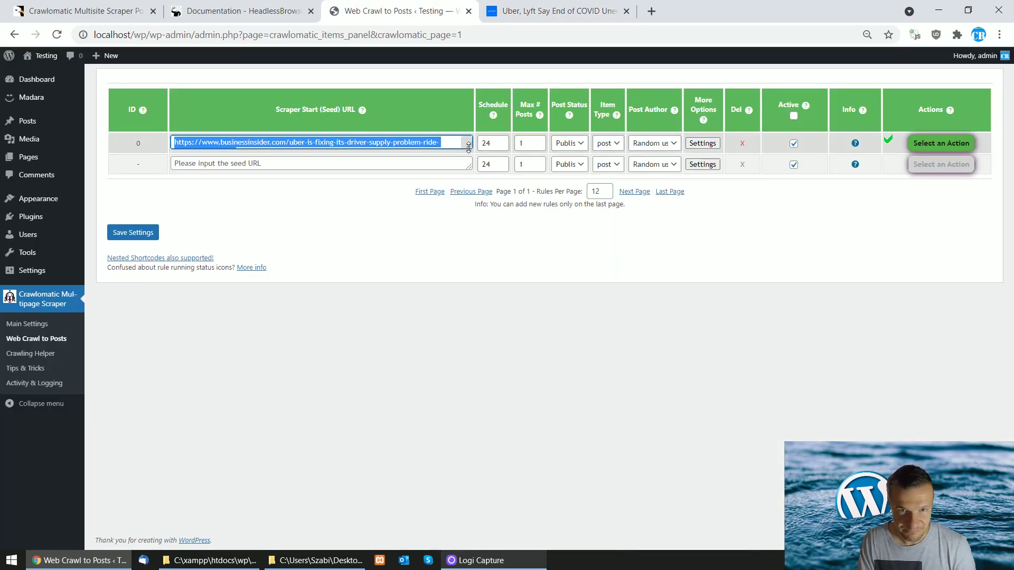
Clear the red-background code from rule 0's Headless Browser Execute JavaScript field and save
{"action": "left_click_drag", "start_coordinate": [468, 146], "coordinate": [468, 155]}
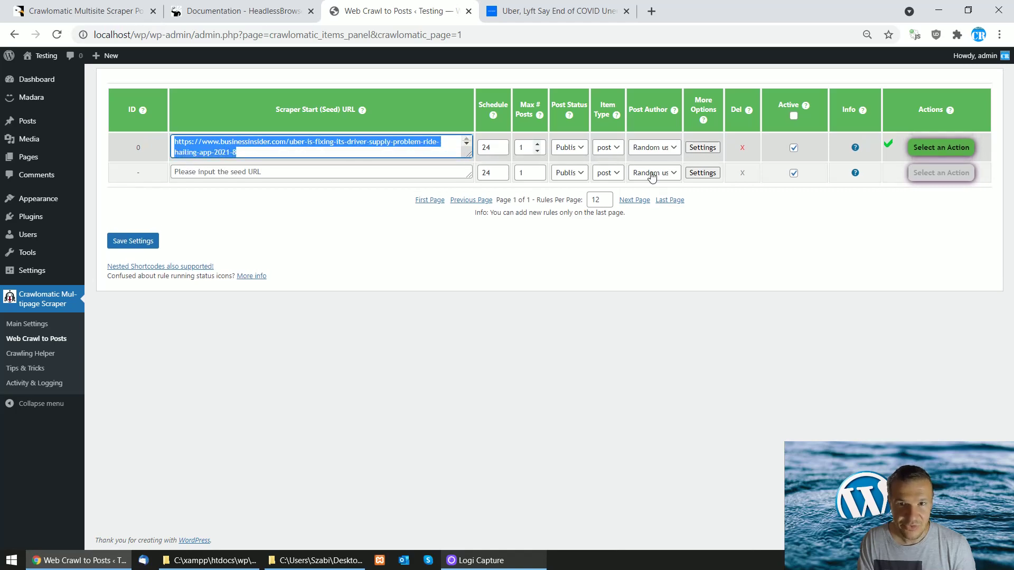
{"action": "left_click", "coordinate": [702, 147]}
{"action": "scroll", "coordinate": [494, 270], "scroll_direction": "down", "scroll_amount": 1}
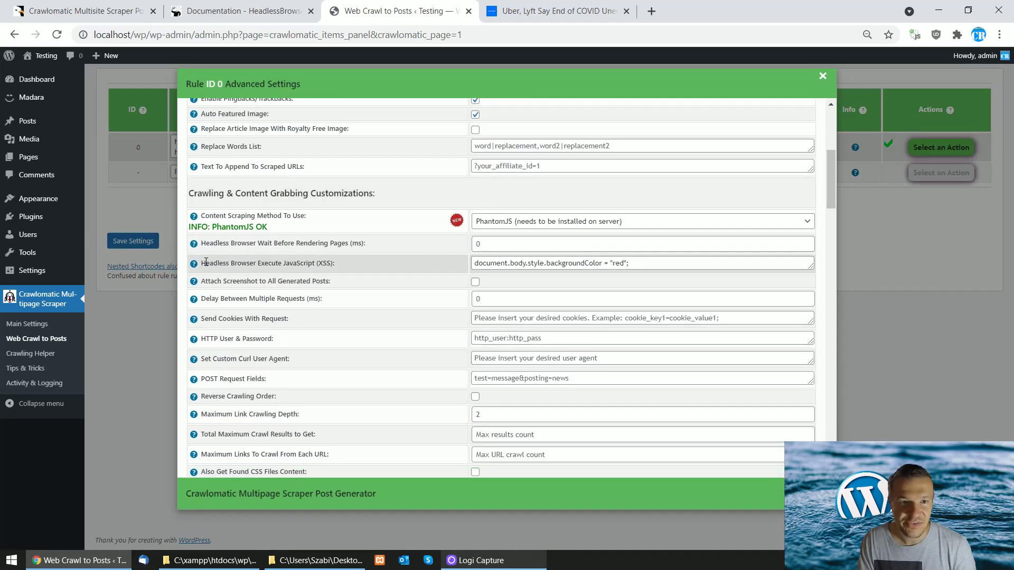
{"action": "left_click_drag", "start_coordinate": [202, 263], "coordinate": [331, 264]}
{"action": "left_click", "coordinate": [443, 264]}
{"action": "key", "text": "ctrl+a"}
{"action": "key", "text": "BackSpace"}
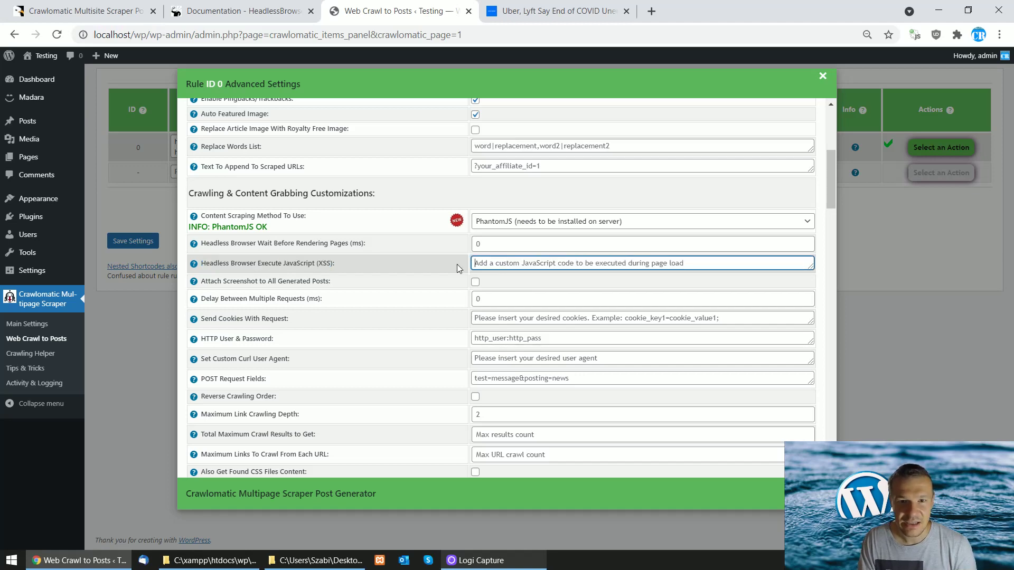
{"action": "left_click", "coordinate": [149, 244]}
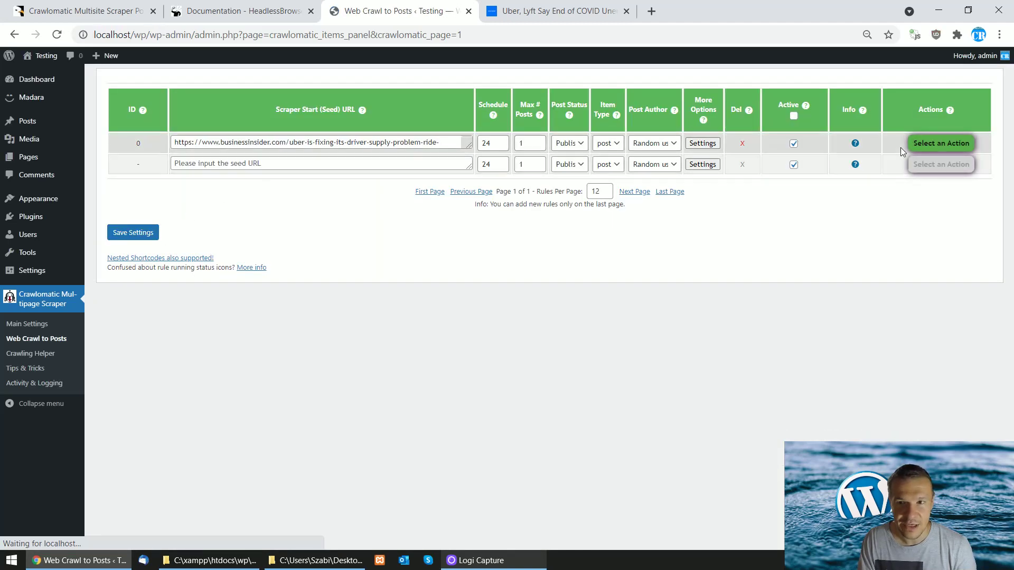
Confirm rule 0's Generated Post Content is %%item_show_screenshot%% and close the settings
{"action": "left_click", "coordinate": [716, 144]}
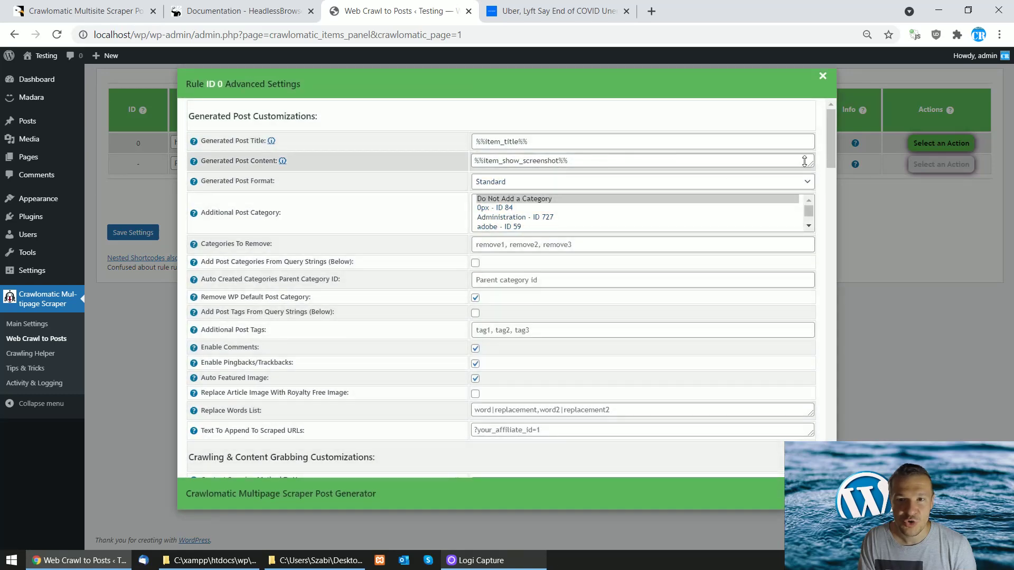
{"action": "left_click_drag", "start_coordinate": [808, 164], "coordinate": [808, 200]}
{"action": "left_click", "coordinate": [497, 167]}
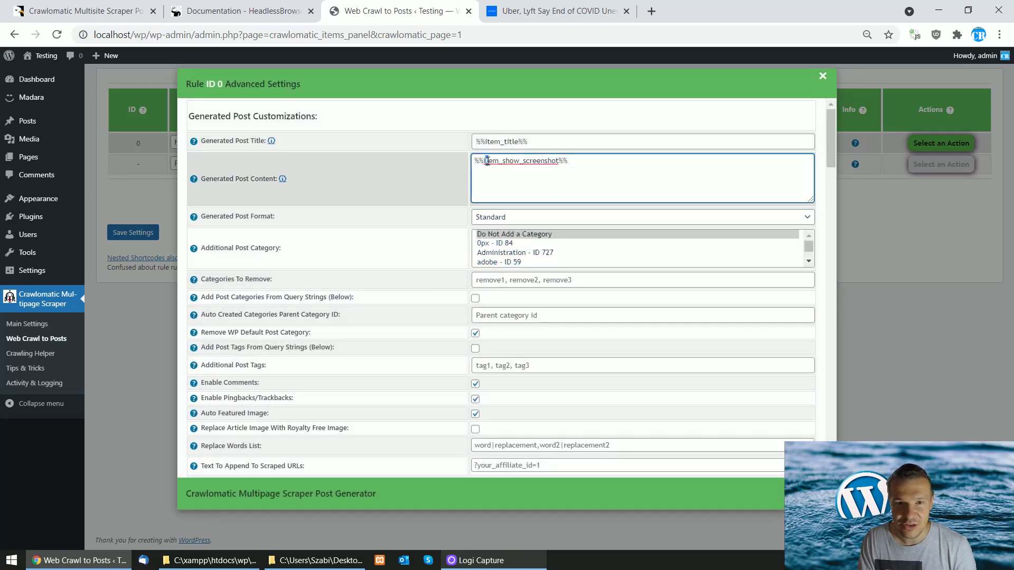
{"action": "left_click_drag", "start_coordinate": [474, 160], "coordinate": [568, 161]}
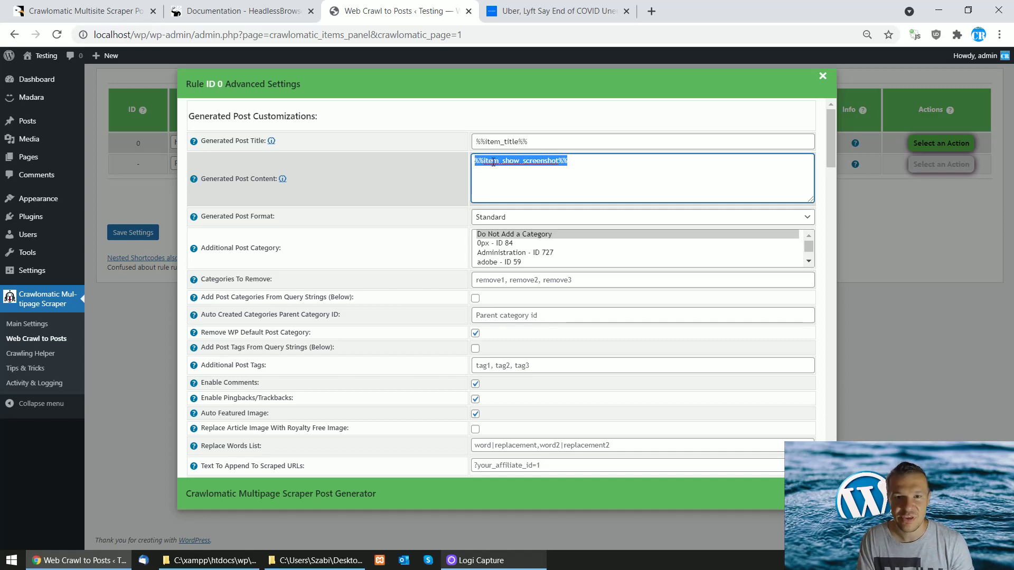
{"action": "left_click", "coordinate": [179, 208]}
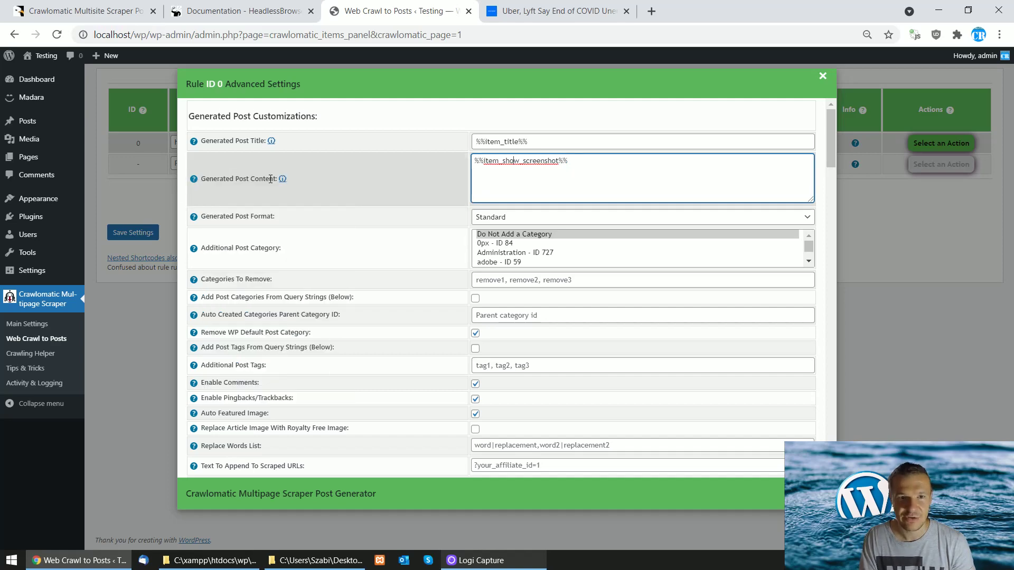
{"action": "left_click", "coordinate": [134, 232]}
Save rule 0's settings and permanently delete all posts it generated
{"action": "left_click", "coordinate": [134, 233]}
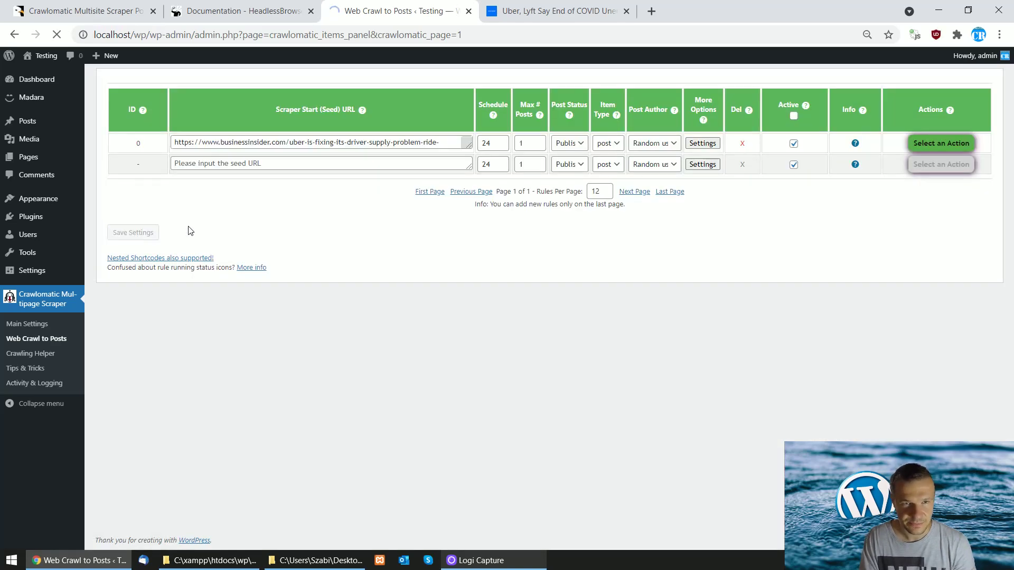
{"action": "left_click", "coordinate": [931, 150]}
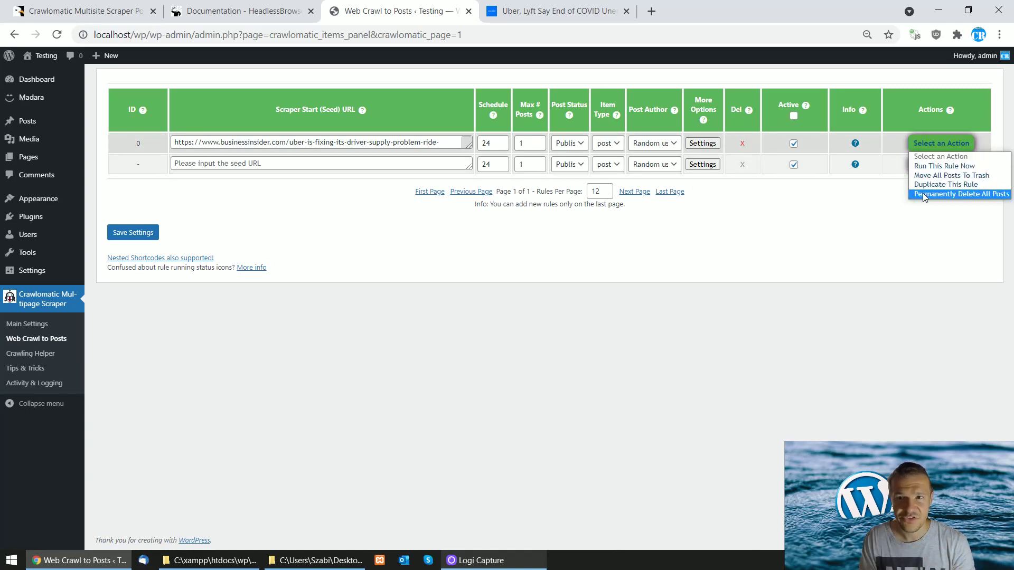
{"action": "left_click", "coordinate": [923, 194]}
Run rule 0 now and wait for the green success check
{"action": "left_click", "coordinate": [919, 153]}
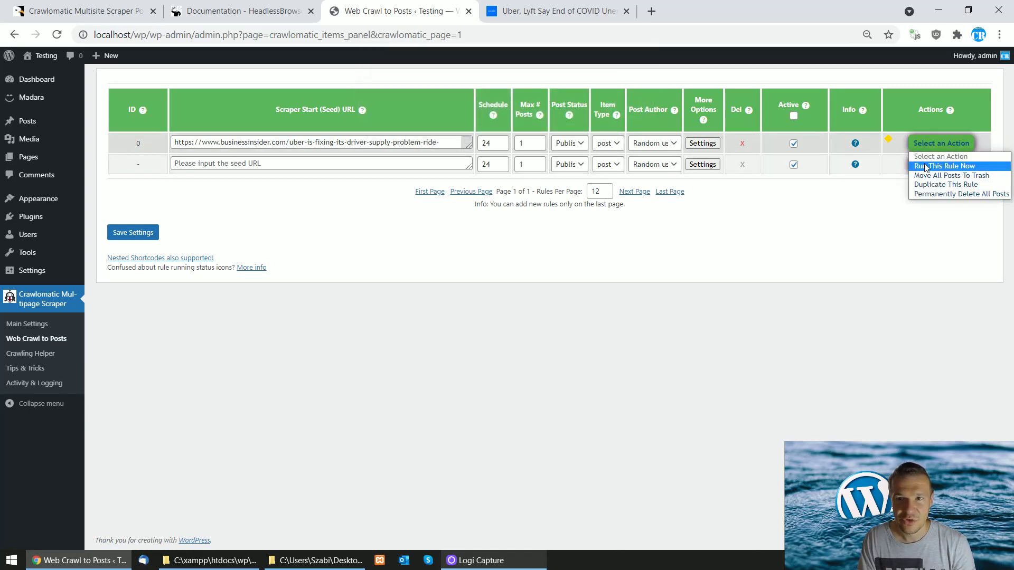
{"action": "left_click", "coordinate": [924, 164]}
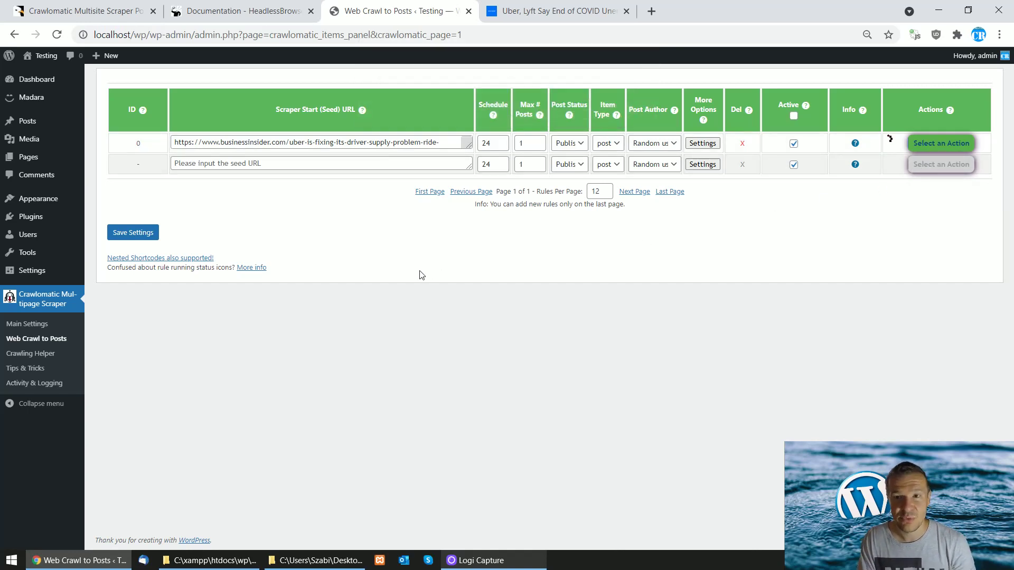
{"action": "left_click", "coordinate": [528, 11]}
{"action": "left_click", "coordinate": [417, 11]}
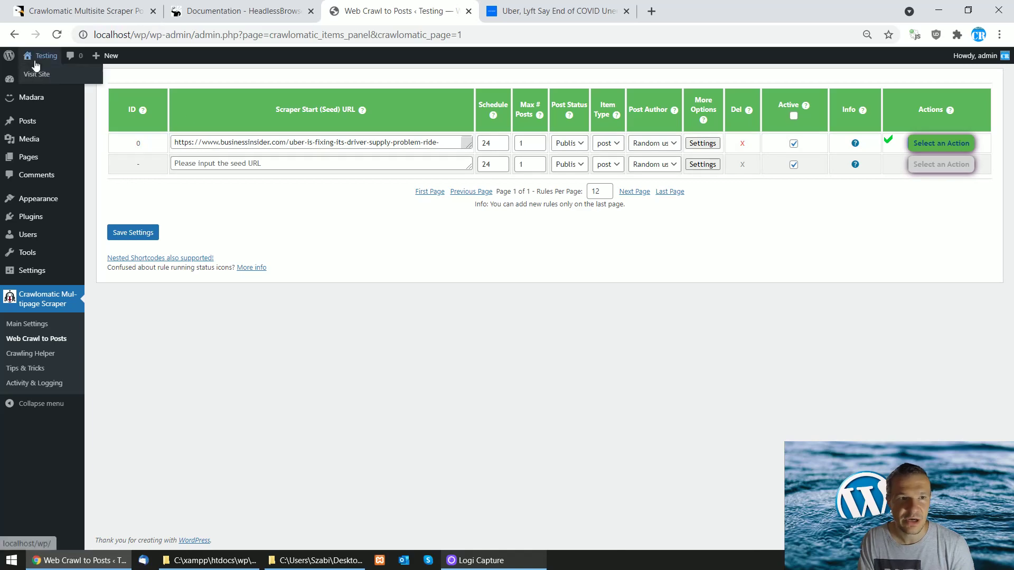
Open the public site in a new tab and view the generated Uber and Lyft post
{"action": "middle_click", "coordinate": [43, 73]}
{"action": "left_click", "coordinate": [573, 3]}
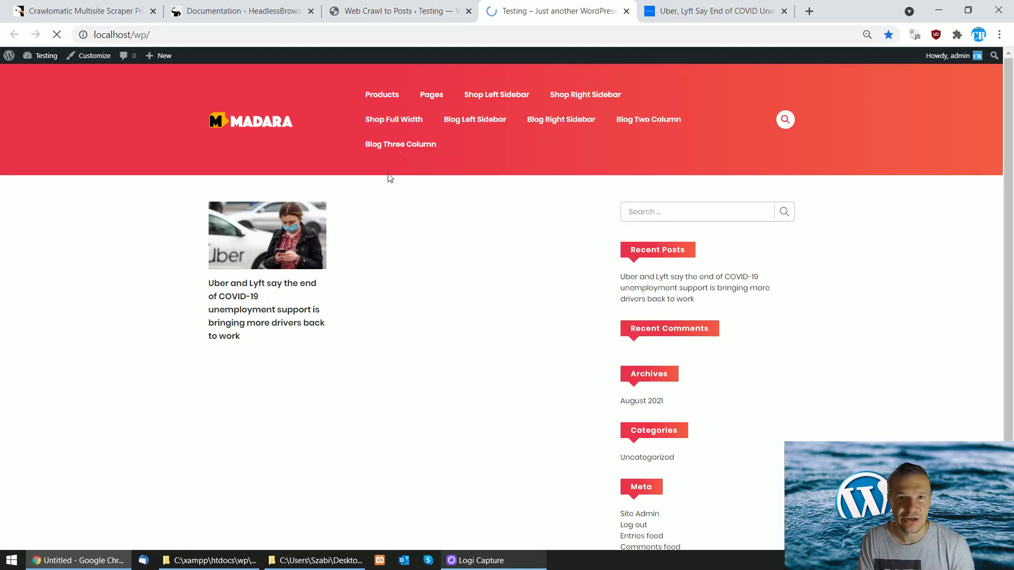
{"action": "left_click", "coordinate": [260, 241]}
{"action": "scroll", "coordinate": [260, 242], "scroll_direction": "down", "scroll_amount": 9}
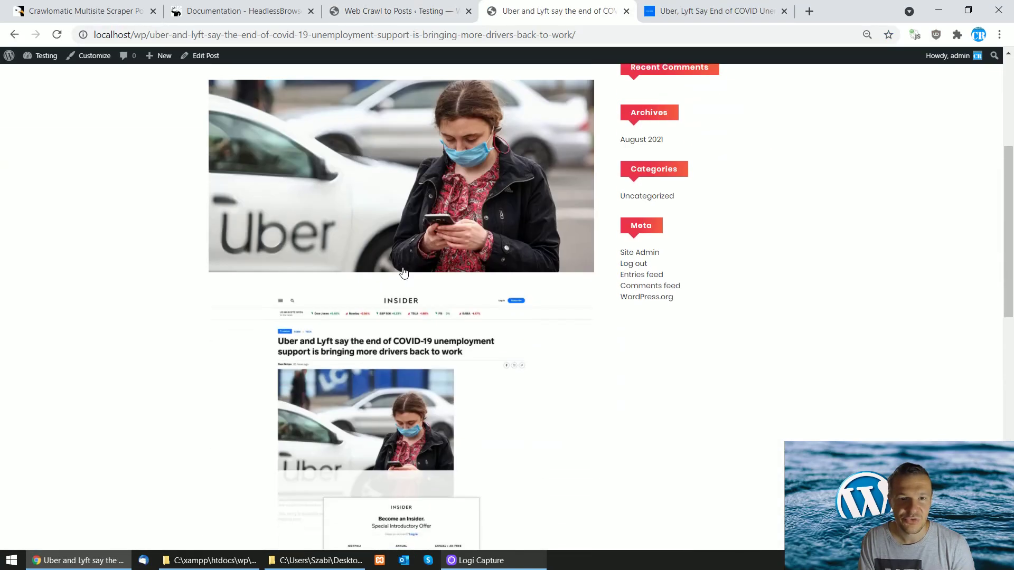
{"action": "scroll", "coordinate": [305, 208], "scroll_direction": "down", "scroll_amount": 5}
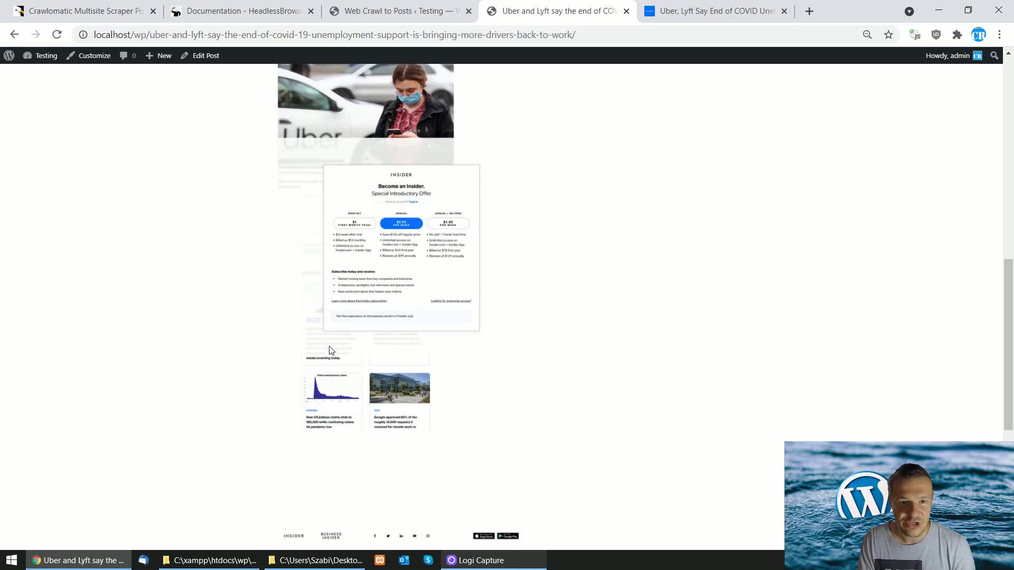
{"action": "scroll", "coordinate": [420, 352], "scroll_direction": "up", "scroll_amount": 6}
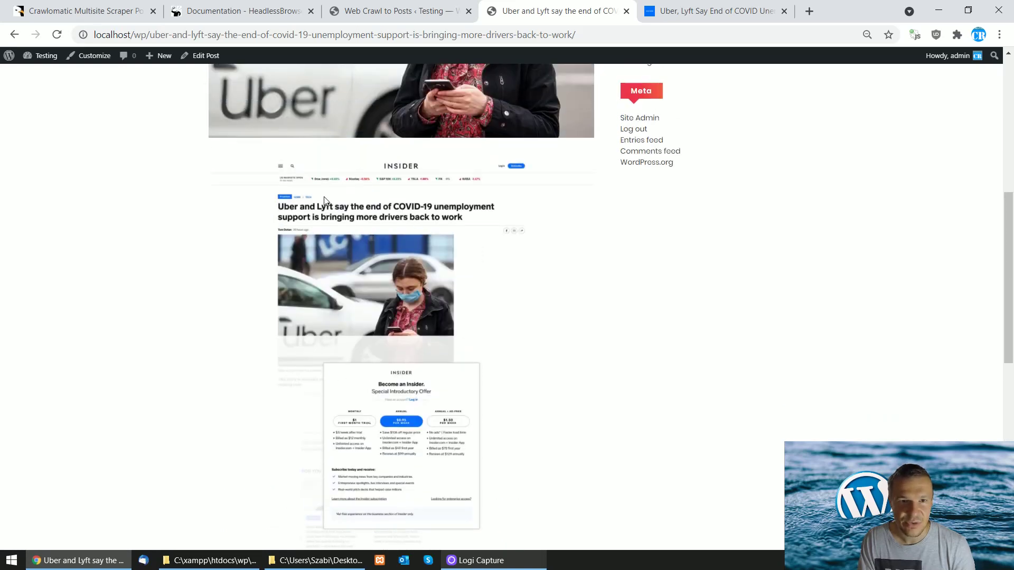
{"action": "scroll", "coordinate": [319, 210], "scroll_direction": "down", "scroll_amount": 6}
{"action": "scroll", "coordinate": [451, 422], "scroll_direction": "up", "scroll_amount": 6}
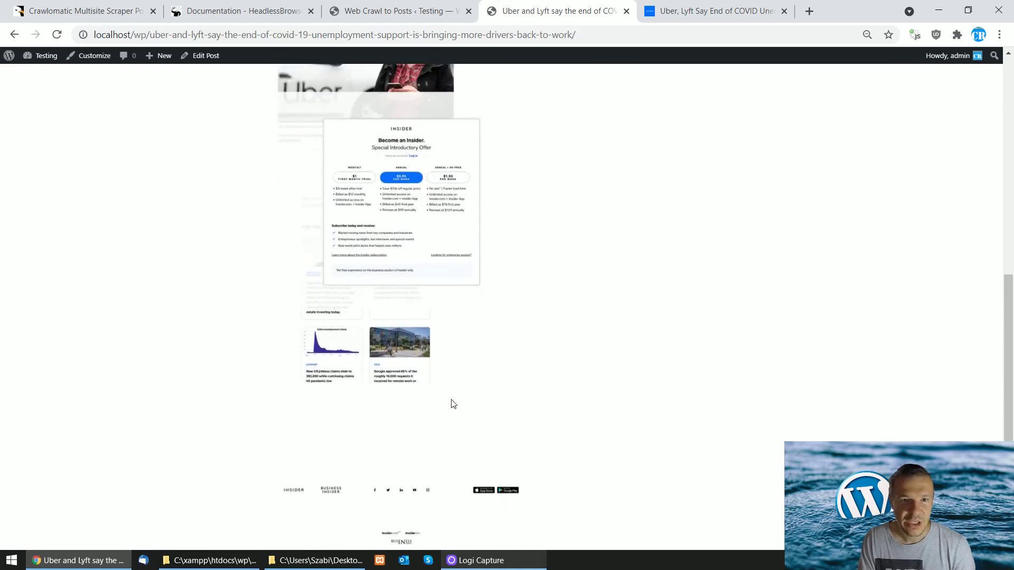
{"action": "scroll", "coordinate": [349, 225], "scroll_direction": "down", "scroll_amount": 6}
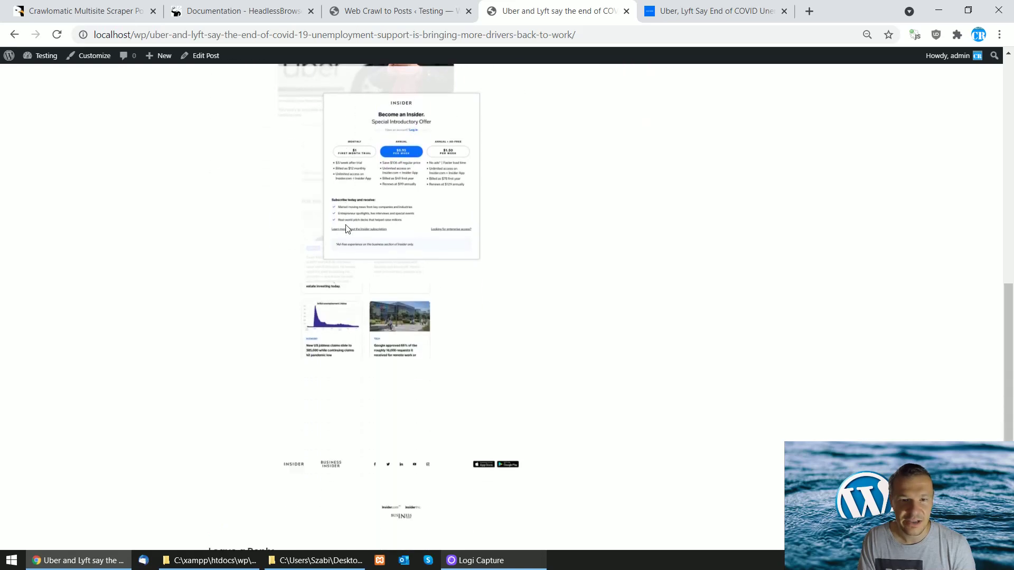
{"action": "scroll", "coordinate": [412, 421], "scroll_direction": "up", "scroll_amount": 6}
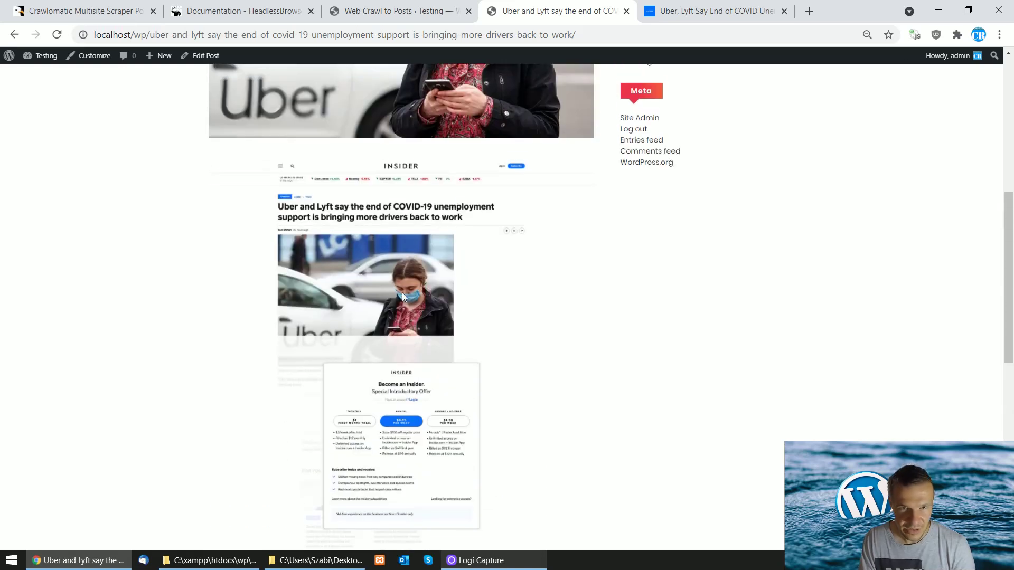
Inspect the full-size screenshot showing Insider's subscription popup, then reopen rule 0's Advanced Settings
{"action": "right_click", "coordinate": [339, 209]}
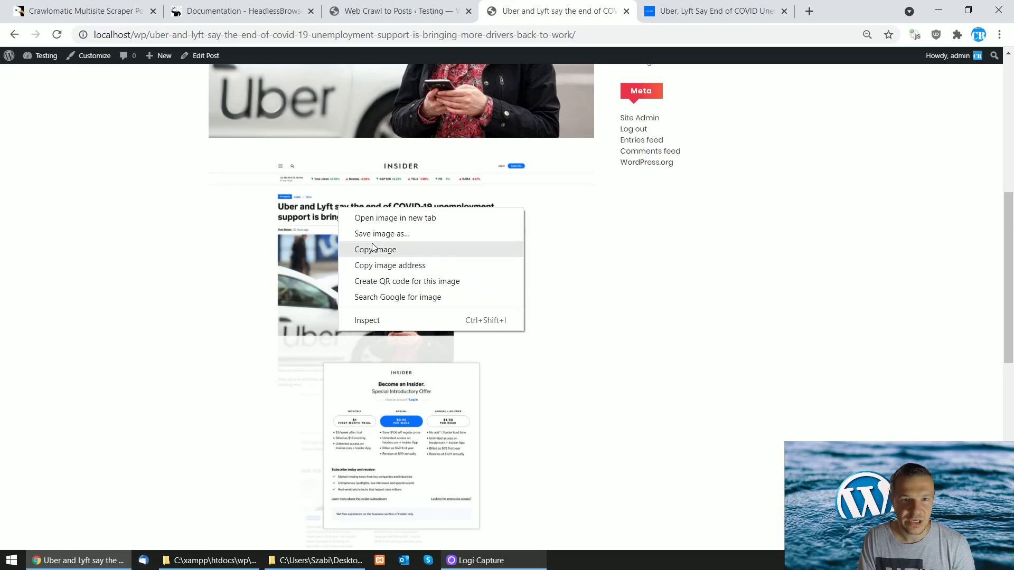
{"action": "left_click", "coordinate": [372, 218]}
{"action": "left_click", "coordinate": [633, 11]}
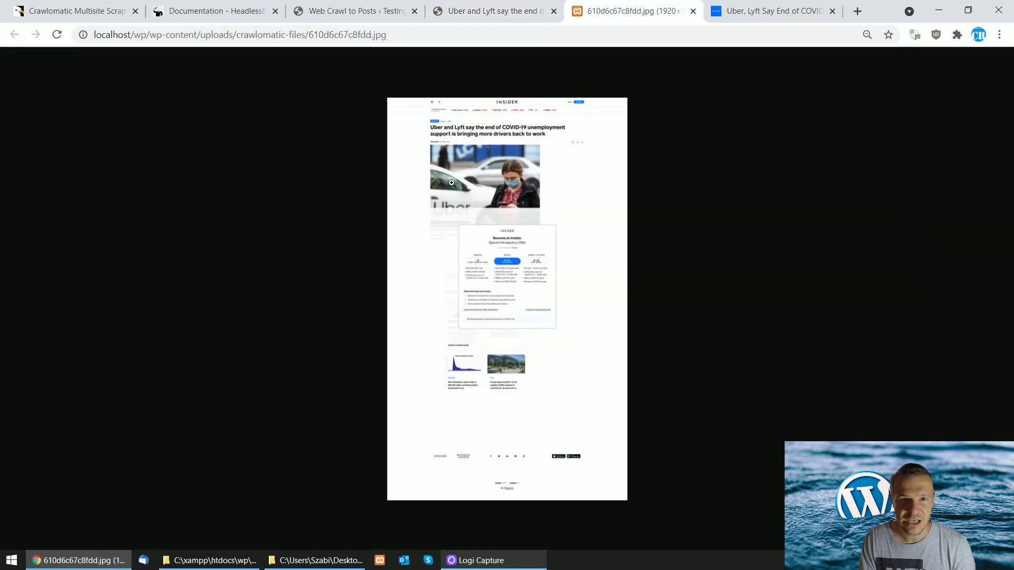
{"action": "left_click", "coordinate": [495, 202]}
{"action": "scroll", "coordinate": [476, 249], "scroll_direction": "down", "scroll_amount": 10}
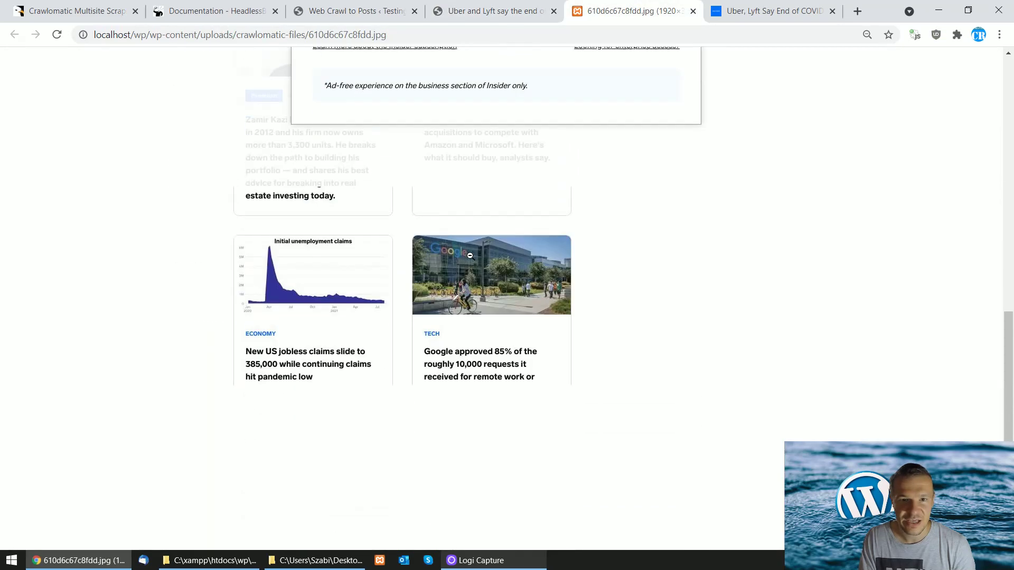
{"action": "scroll", "coordinate": [480, 211], "scroll_direction": "up", "scroll_amount": 16}
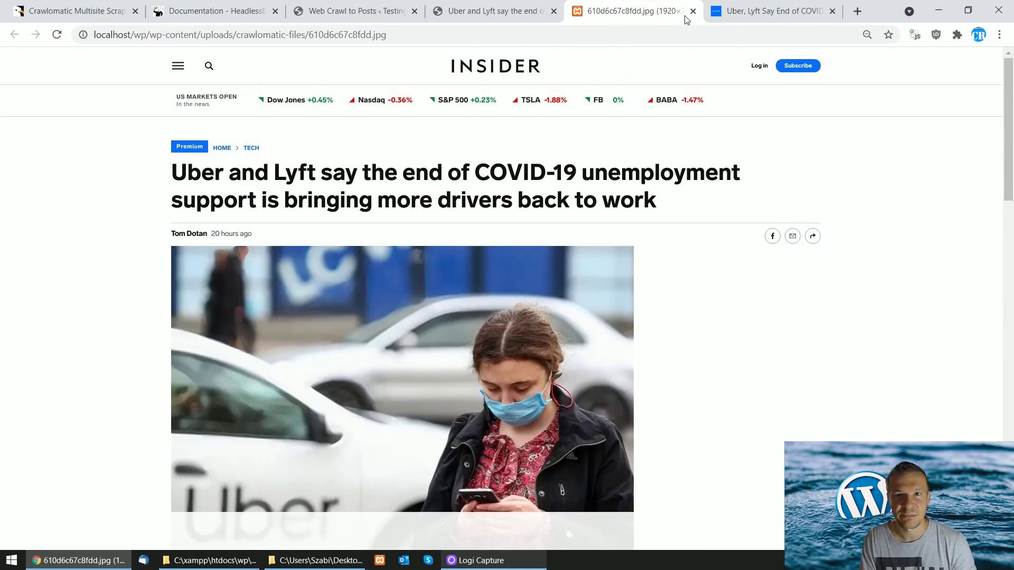
{"action": "left_click", "coordinate": [692, 10]}
{"action": "left_click", "coordinate": [368, 7]}
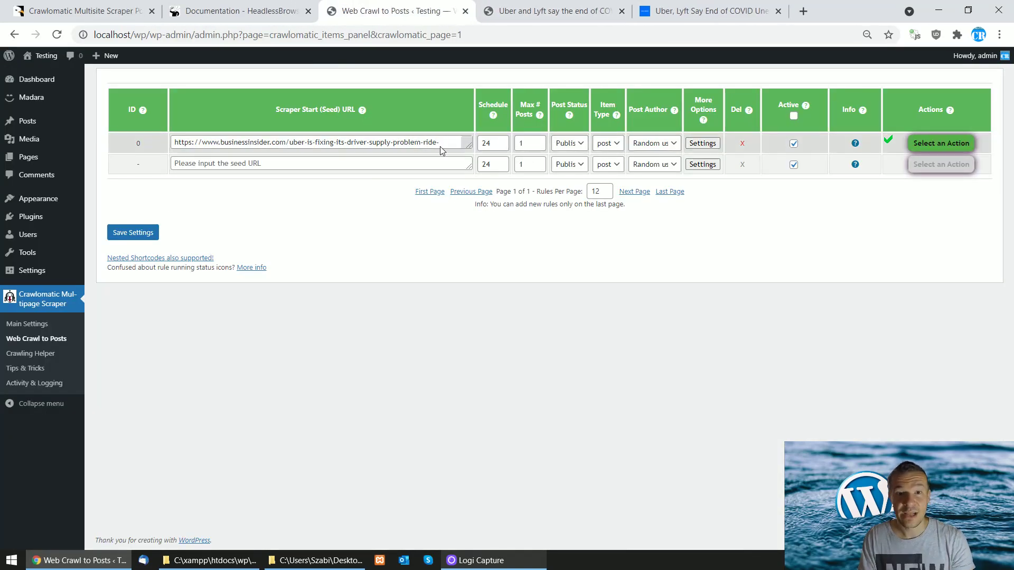
{"action": "left_click", "coordinate": [702, 143]}
Paste document.body.style.backgroundColor = "red"; into the Headless Browser Execute JavaScript field
{"action": "scroll", "coordinate": [380, 349], "scroll_direction": "down", "scroll_amount": 6}
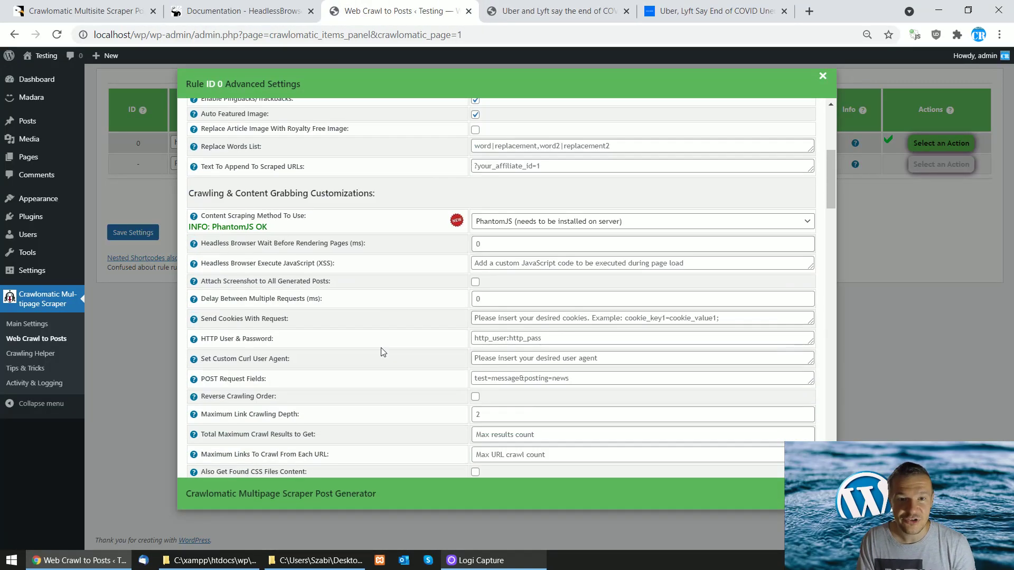
{"action": "left_click_drag", "start_coordinate": [201, 262], "coordinate": [315, 263]}
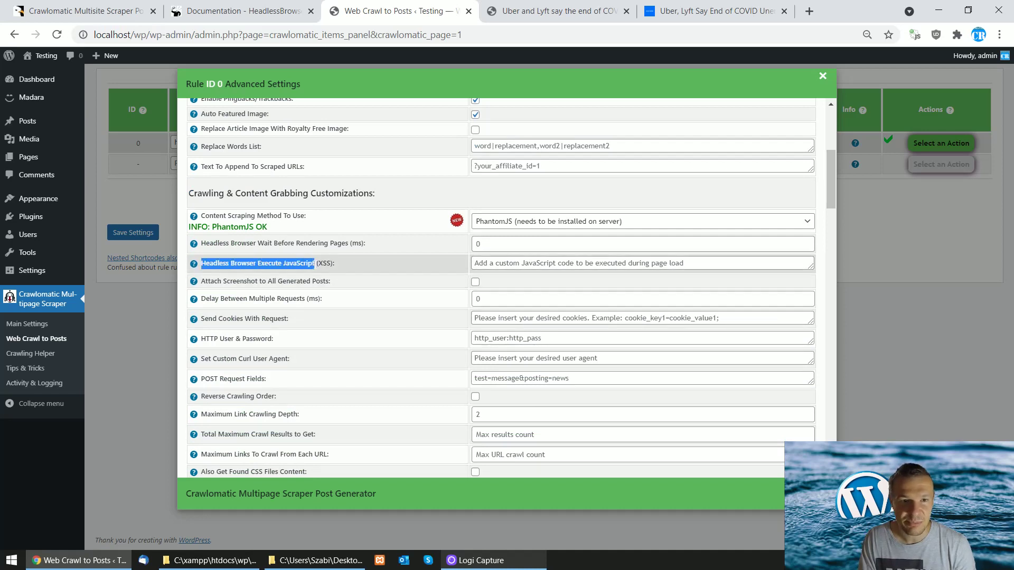
{"action": "double_click", "coordinate": [323, 264]}
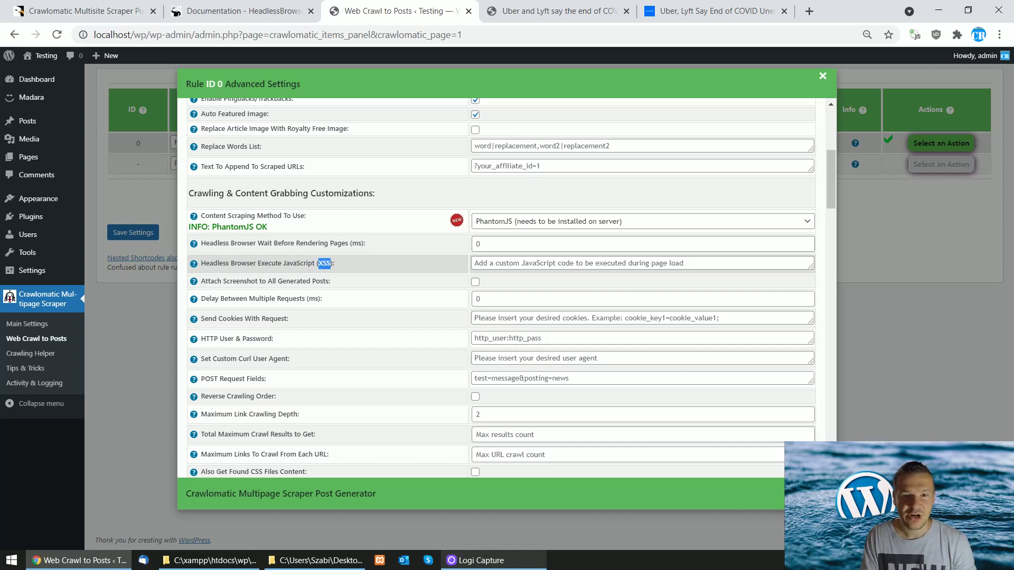
{"action": "left_click", "coordinate": [607, 263]}
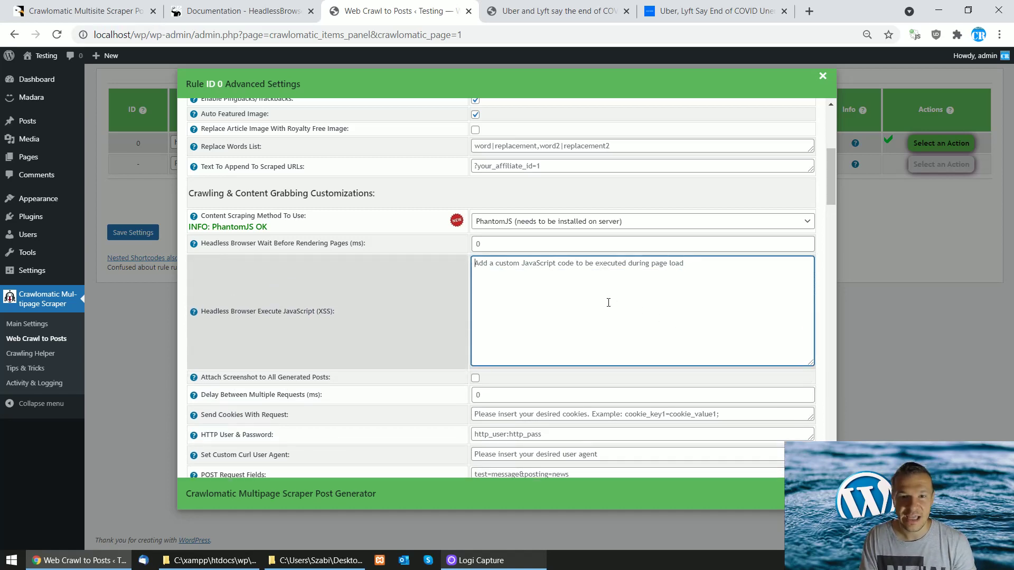
{"action": "type", "text": "document.body.style.backgroundColor = \"red\";"}
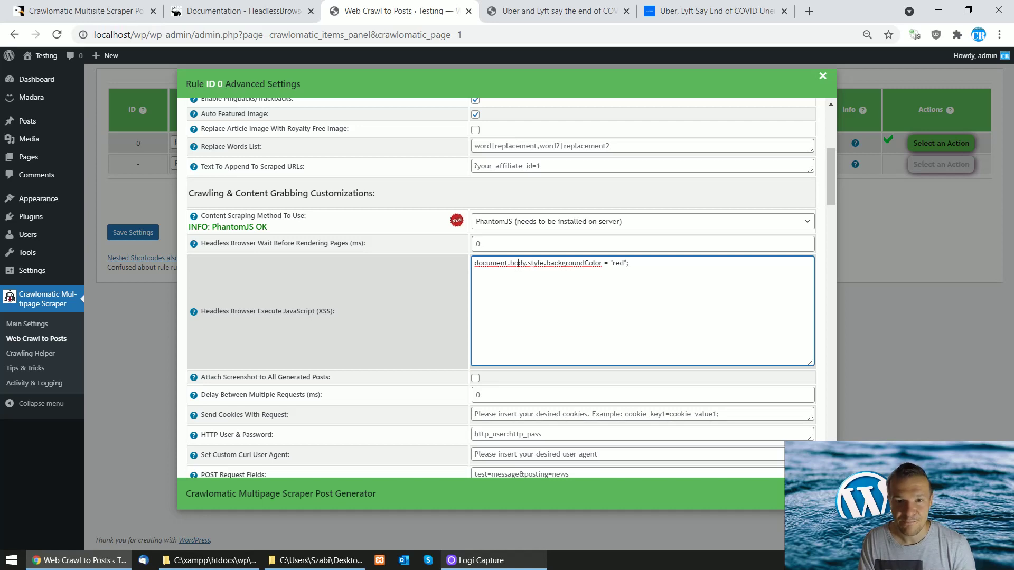
Highlight the style, backgroundColor and "red" parts of the pasted code
{"action": "double_click", "coordinate": [536, 263]}
{"action": "double_click", "coordinate": [574, 264]}
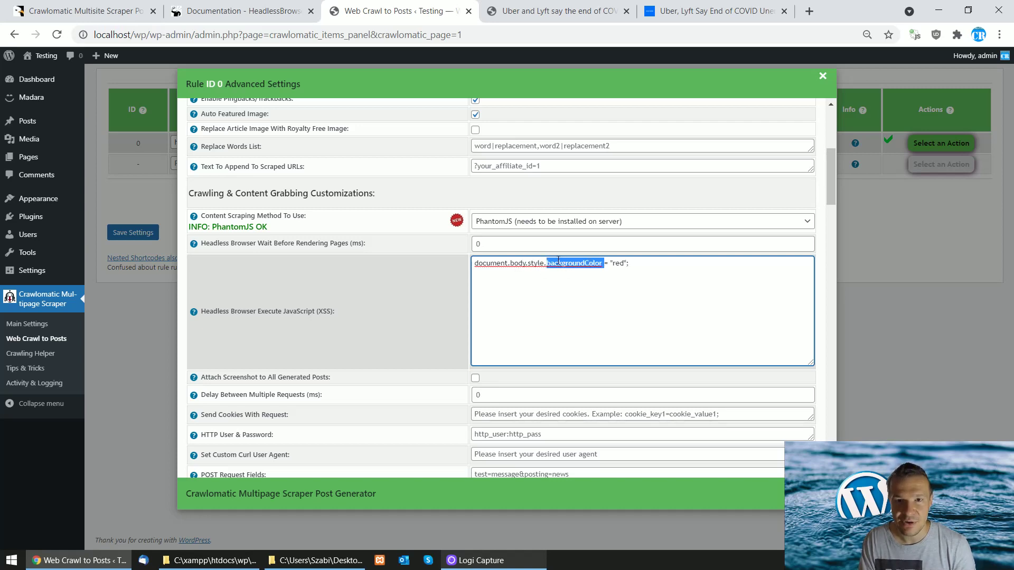
{"action": "double_click", "coordinate": [618, 262]}
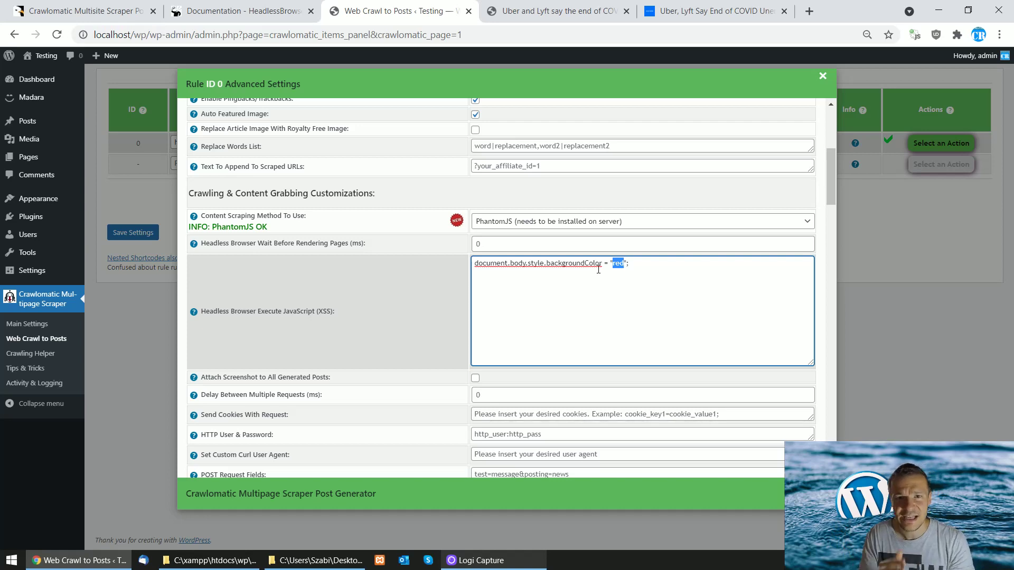
{"action": "left_click", "coordinate": [630, 268]}
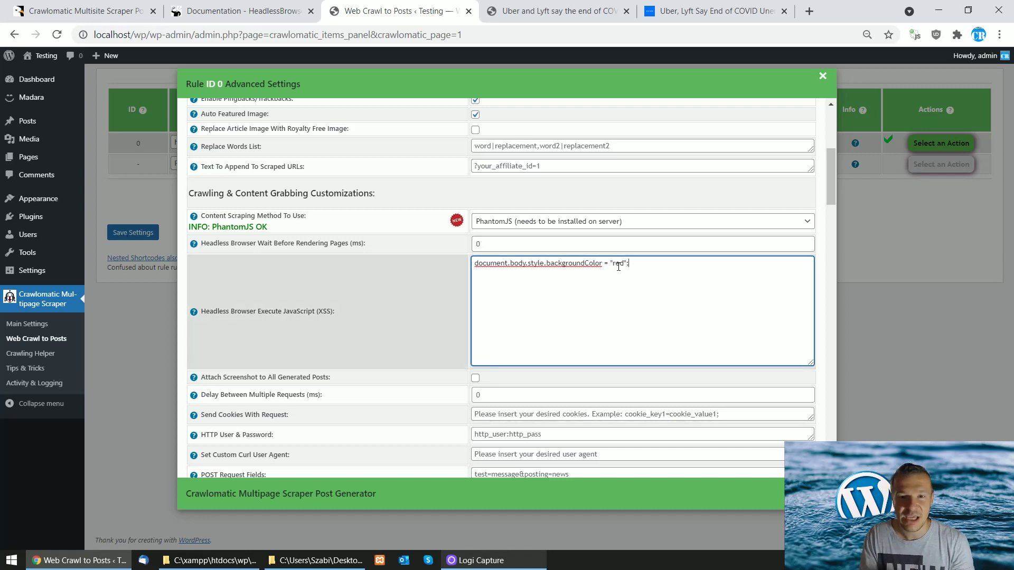
{"action": "double_click", "coordinate": [581, 263]}
{"action": "double_click", "coordinate": [617, 263]}
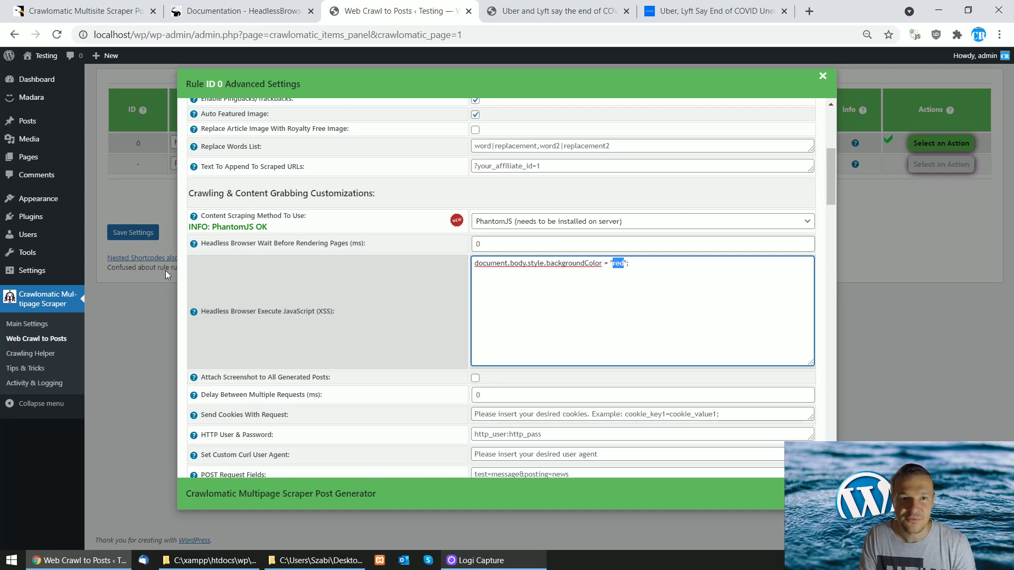
Save the red-background script and permanently delete all posts generated by the rule
{"action": "left_click", "coordinate": [131, 235]}
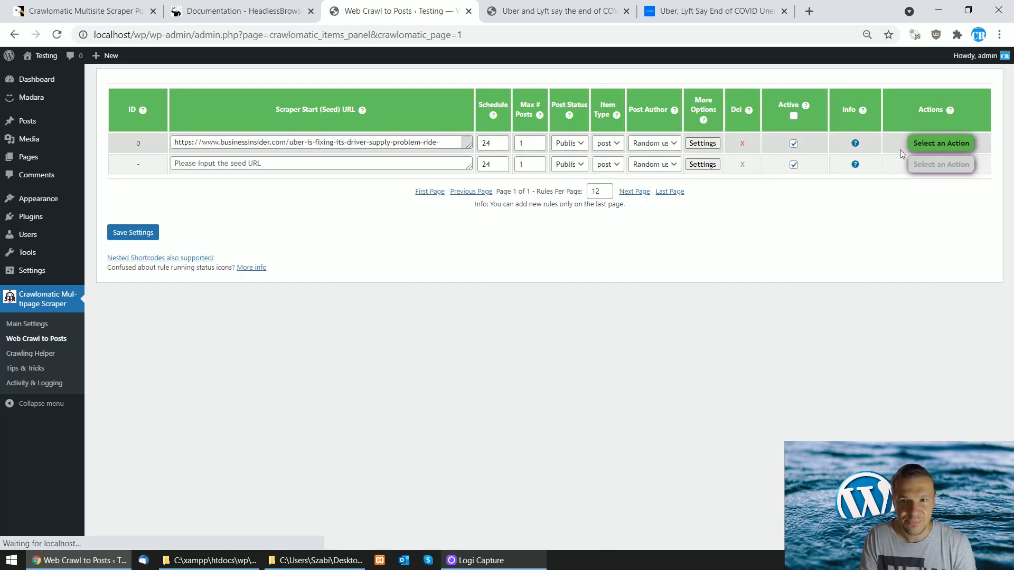
{"action": "left_click", "coordinate": [929, 143]}
{"action": "left_click", "coordinate": [928, 196]}
{"action": "key", "text": "Return"}
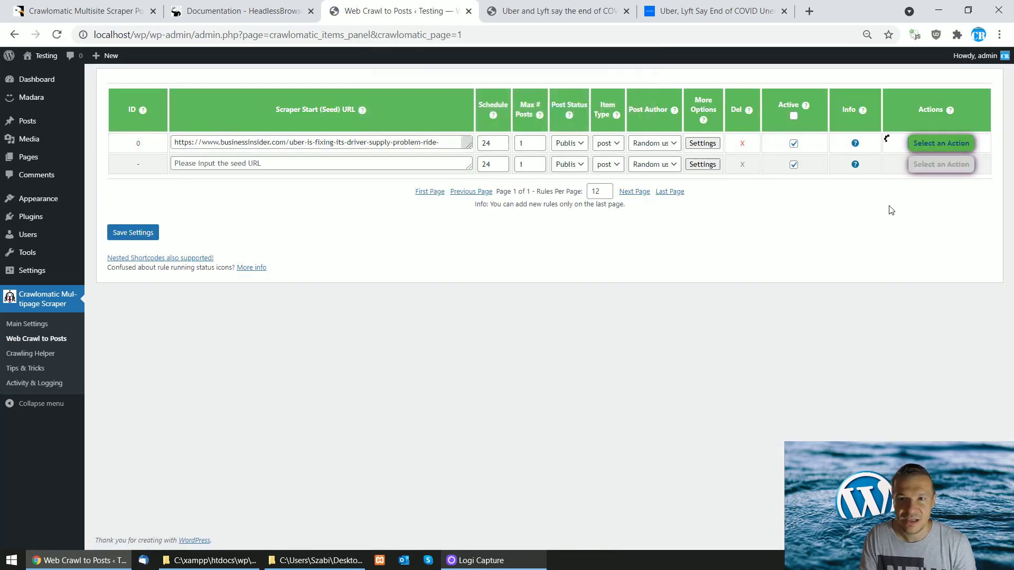
Check the site's home page to confirm the old Uber post is gone
{"action": "left_click", "coordinate": [528, 12]}
{"action": "scroll", "coordinate": [142, 216], "scroll_direction": "up", "scroll_amount": 5}
{"action": "scroll", "coordinate": [141, 215], "scroll_direction": "up", "scroll_amount": 3}
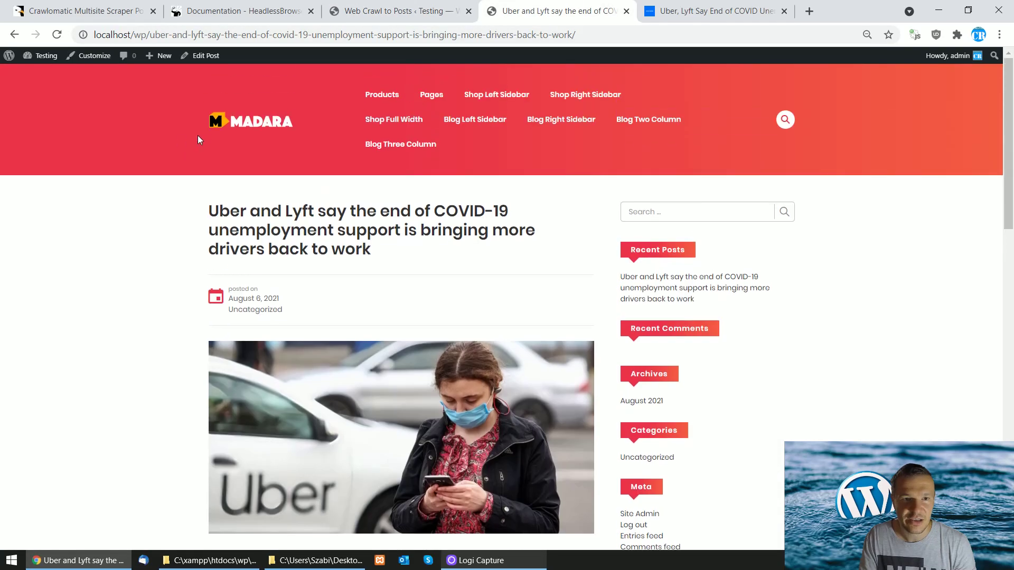
{"action": "left_click", "coordinate": [221, 123]}
Run the Business Insider rule again, confirming the prompt
{"action": "left_click", "coordinate": [408, 8]}
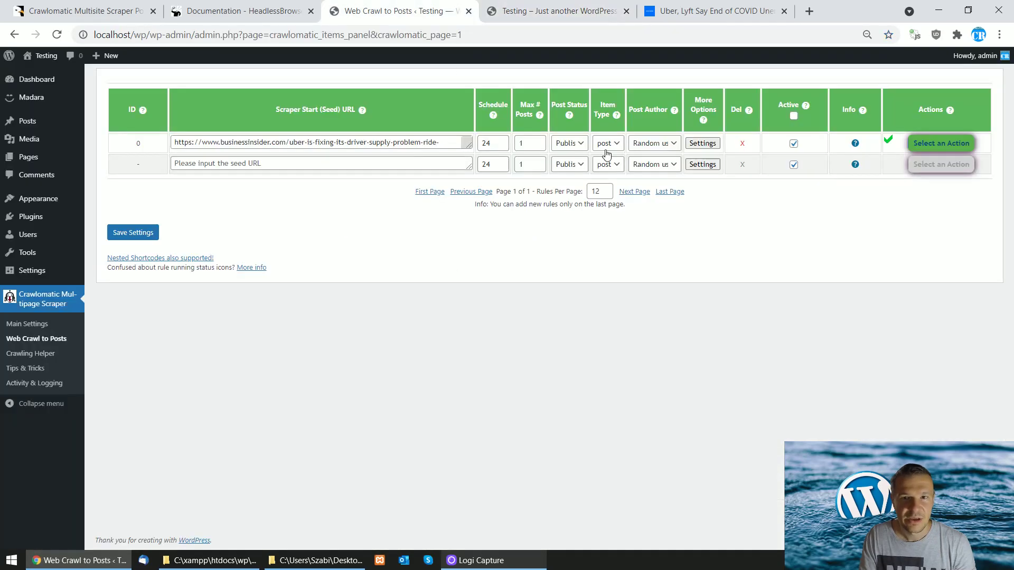
{"action": "left_click", "coordinate": [941, 143]}
{"action": "left_click", "coordinate": [937, 163]}
{"action": "key", "text": "Return"}
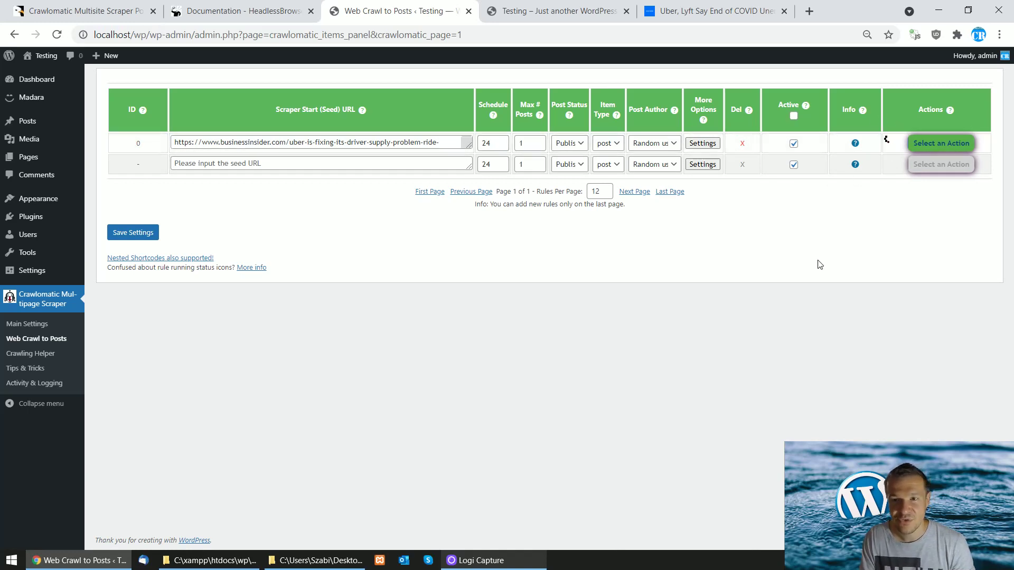
Reload the site's front page and open the new Uber and Lyft post's red-background screenshot
{"action": "left_click", "coordinate": [584, 10]}
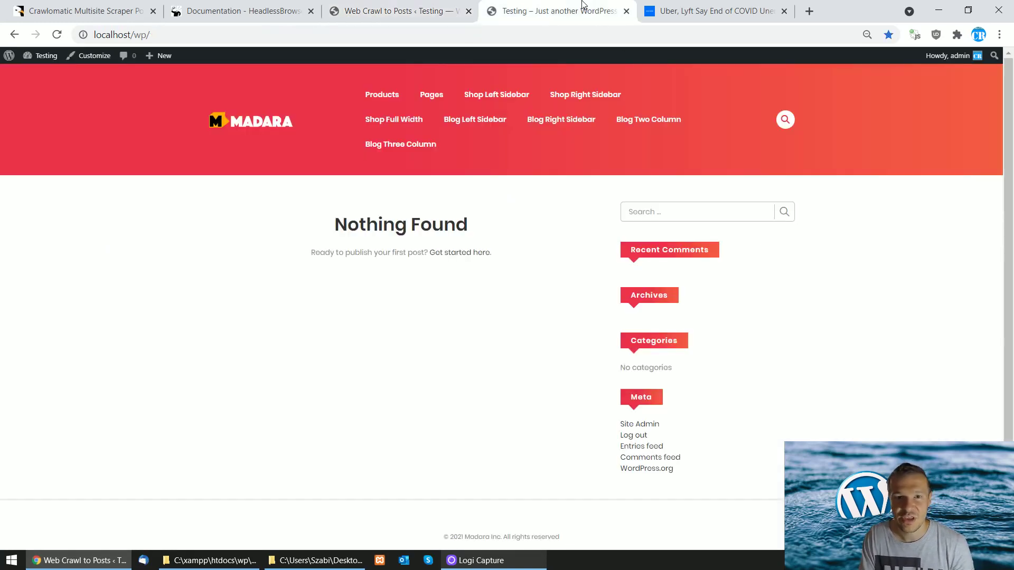
{"action": "left_click", "coordinate": [350, 10]}
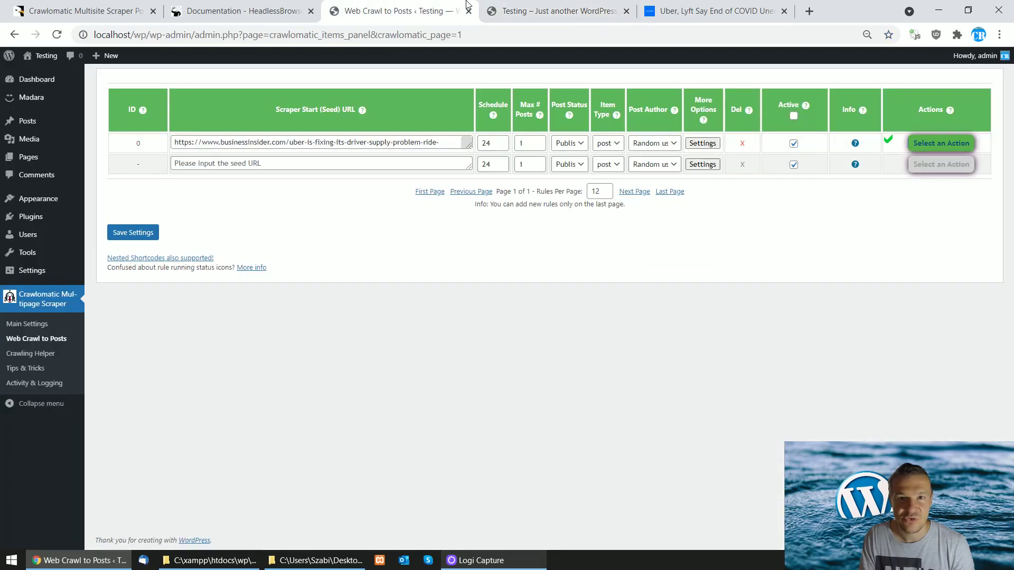
{"action": "left_click", "coordinate": [560, 11]}
{"action": "left_click", "coordinate": [252, 123]}
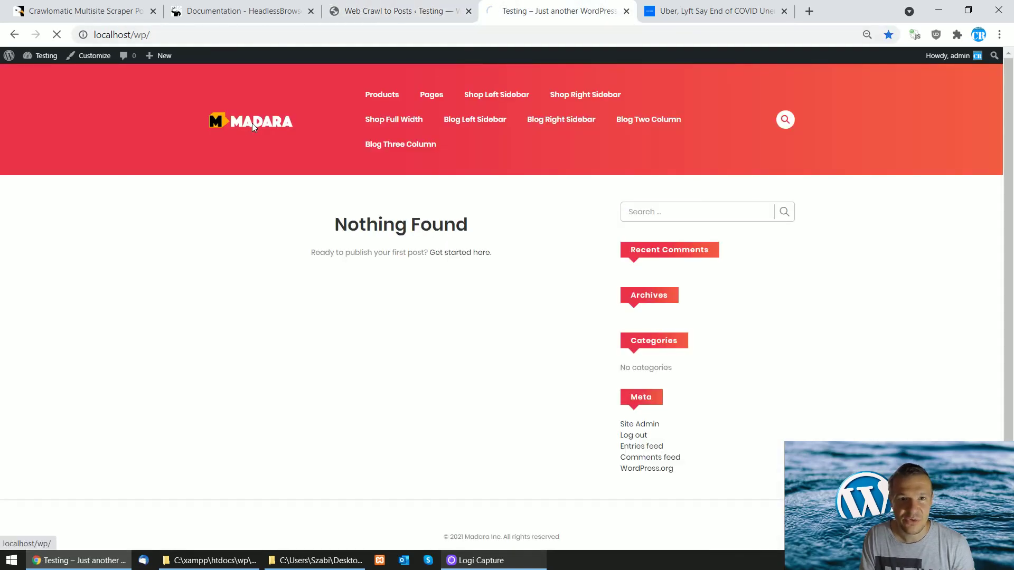
{"action": "left_click", "coordinate": [257, 221]}
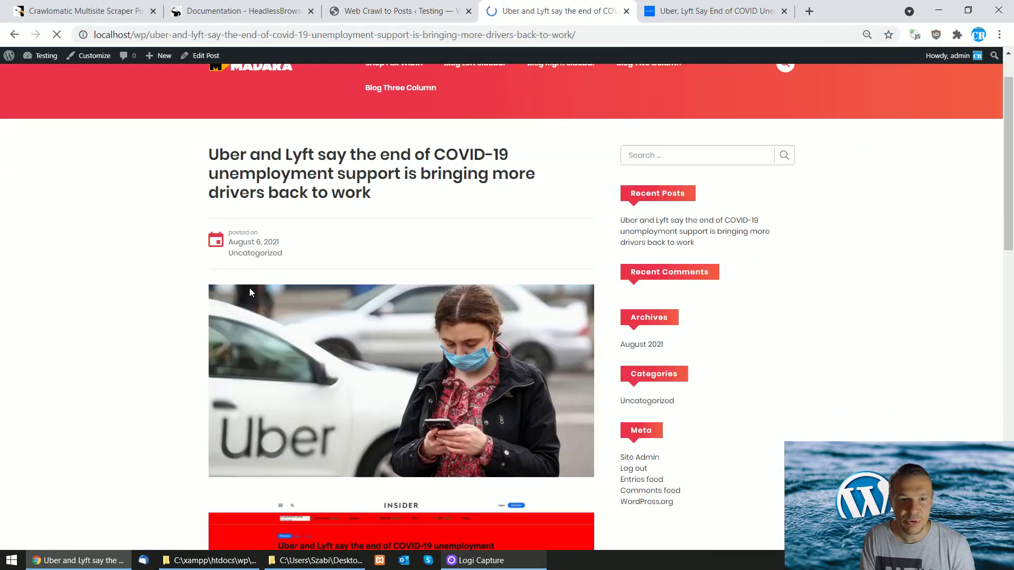
{"action": "scroll", "coordinate": [264, 295], "scroll_direction": "down", "scroll_amount": 6}
{"action": "scroll", "coordinate": [369, 237], "scroll_direction": "down", "scroll_amount": 8}
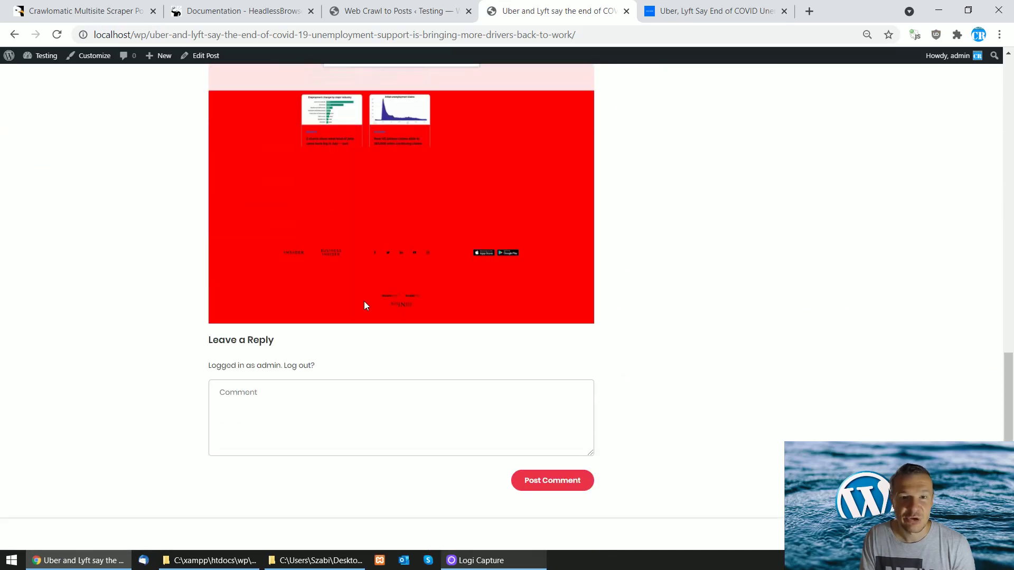
{"action": "scroll", "coordinate": [369, 303], "scroll_direction": "up", "scroll_amount": 7}
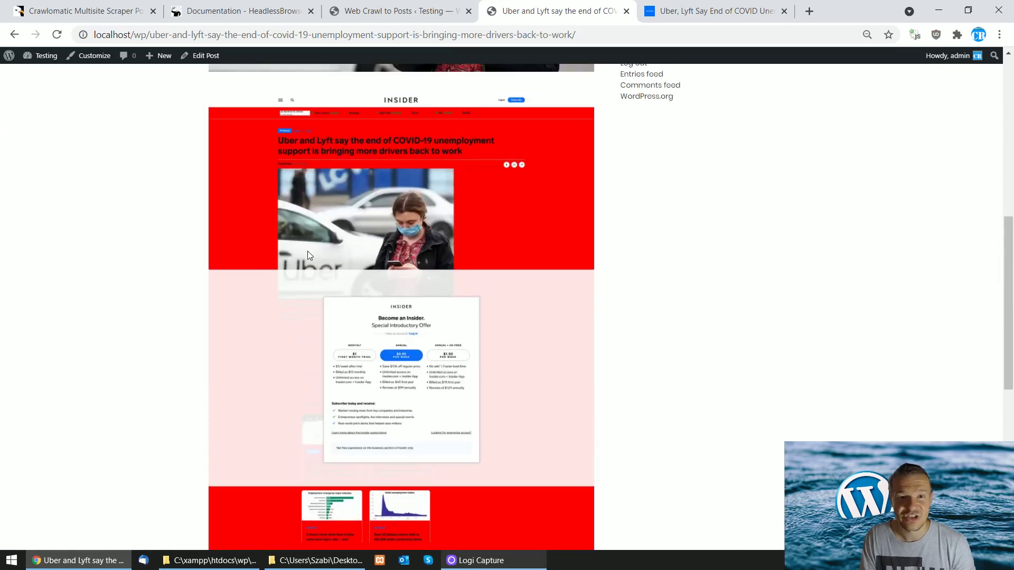
{"action": "scroll", "coordinate": [308, 256], "scroll_direction": "down", "scroll_amount": 2}
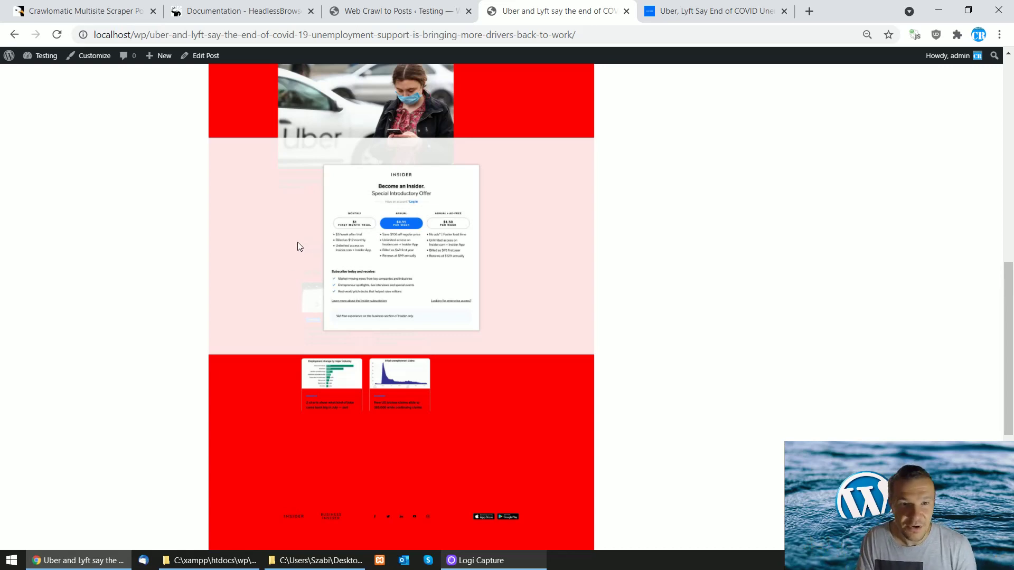
Skim HeadlessBrowserAPI's Quick Start documentation, then return to the Web Crawl to Posts rules
{"action": "left_click", "coordinate": [220, 7]}
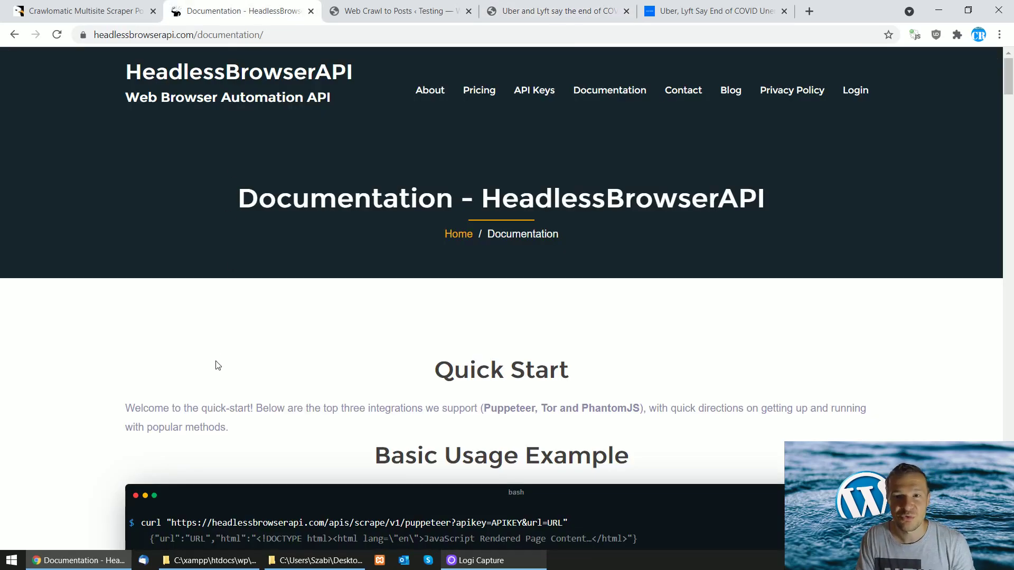
{"action": "scroll", "coordinate": [219, 362], "scroll_direction": "down", "scroll_amount": 6}
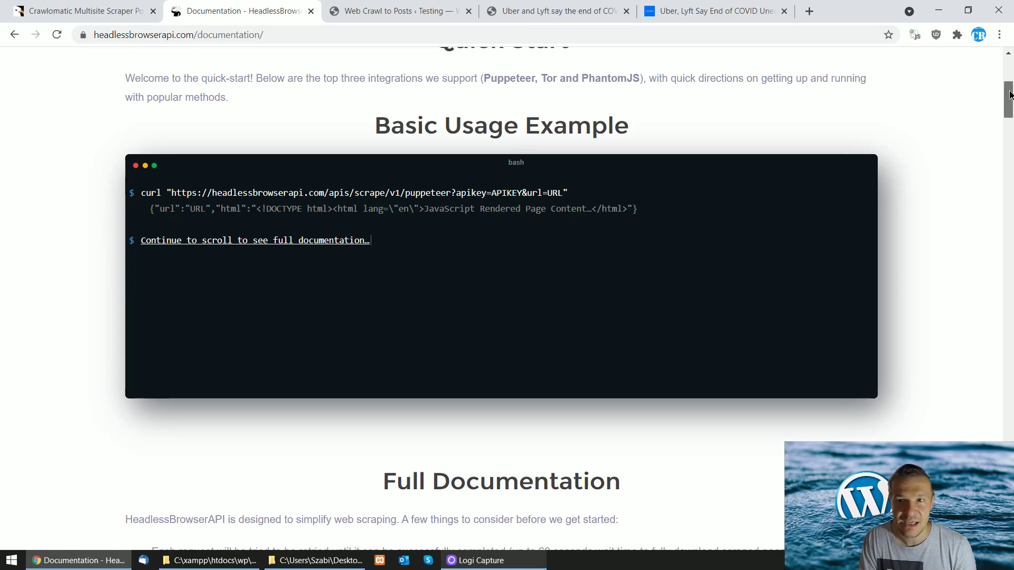
{"action": "scroll", "coordinate": [1008, 100], "scroll_direction": "up", "scroll_amount": 5}
{"action": "left_click", "coordinate": [528, 10]}
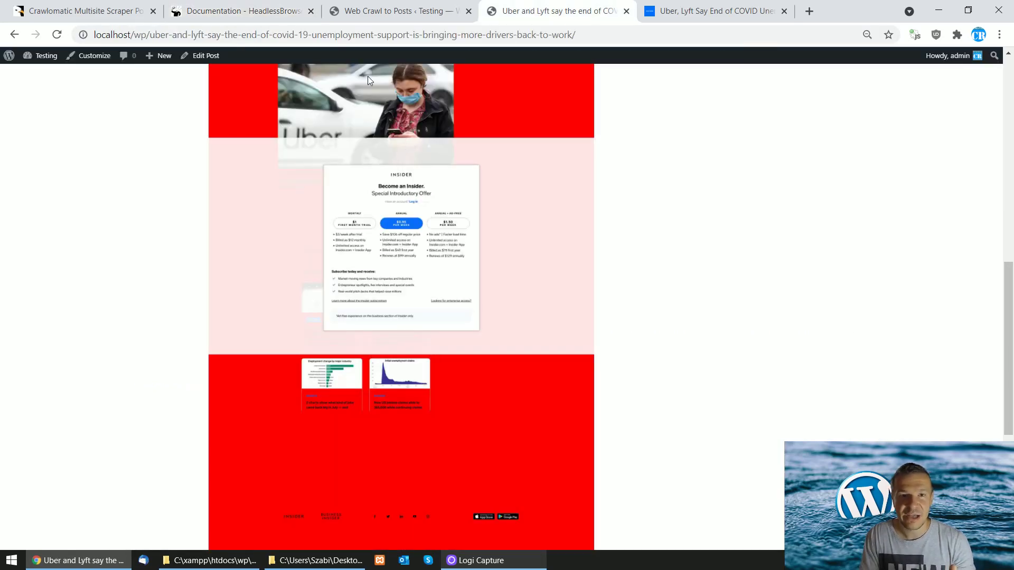
{"action": "left_click", "coordinate": [373, 9]}
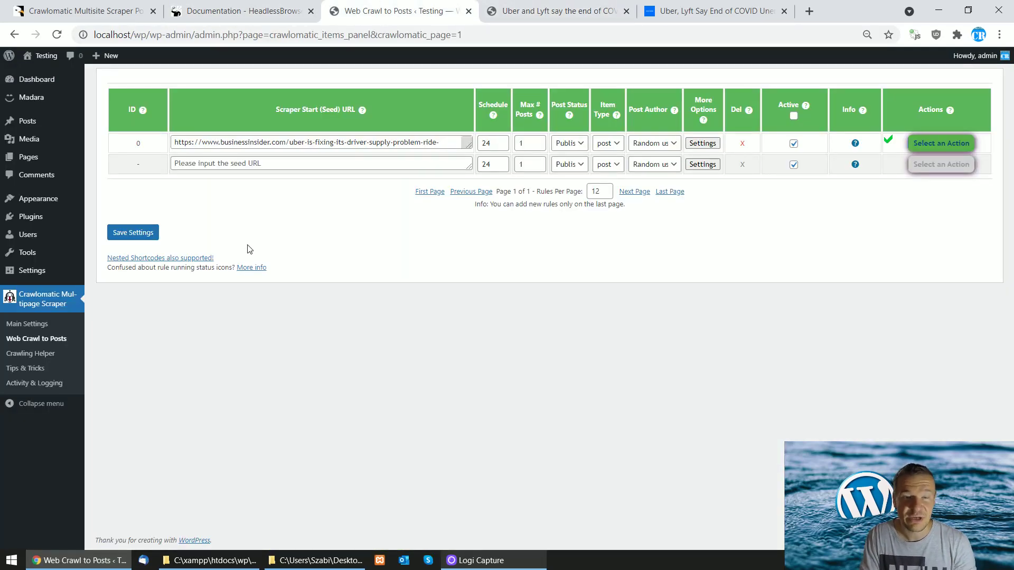
Open Crawlomatic's Main Settings in a new tab and jump to the screenshot options
{"action": "middle_click", "coordinate": [37, 325]}
{"action": "left_click", "coordinate": [462, 10]}
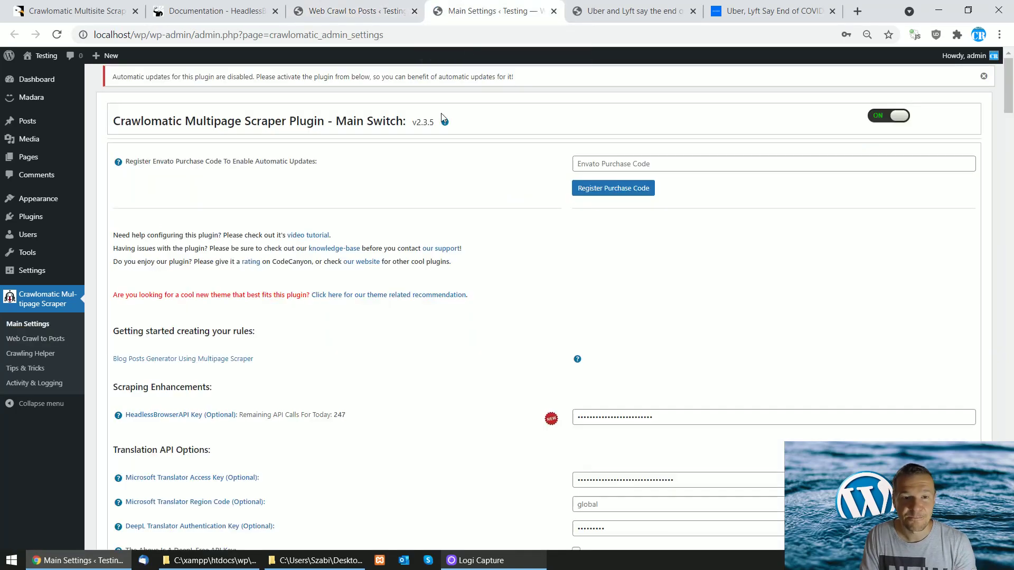
{"action": "key", "text": "ctrl+f"}
{"action": "key", "text": "Return"}
{"action": "key", "text": "Return"}
{"action": "key", "text": "Return"}
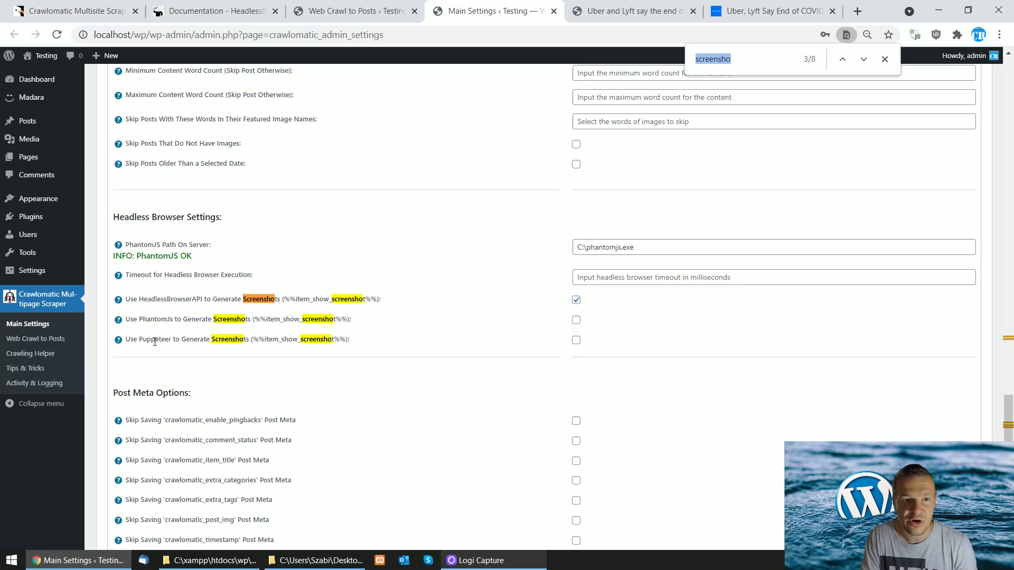
Highlight the HeadlessBrowserAPI, PhantomJs and Puppeteer screenshot options, with only HeadlessBrowserAPI enabled
{"action": "left_click_drag", "start_coordinate": [139, 299], "coordinate": [201, 300]}
{"action": "double_click", "coordinate": [156, 319]}
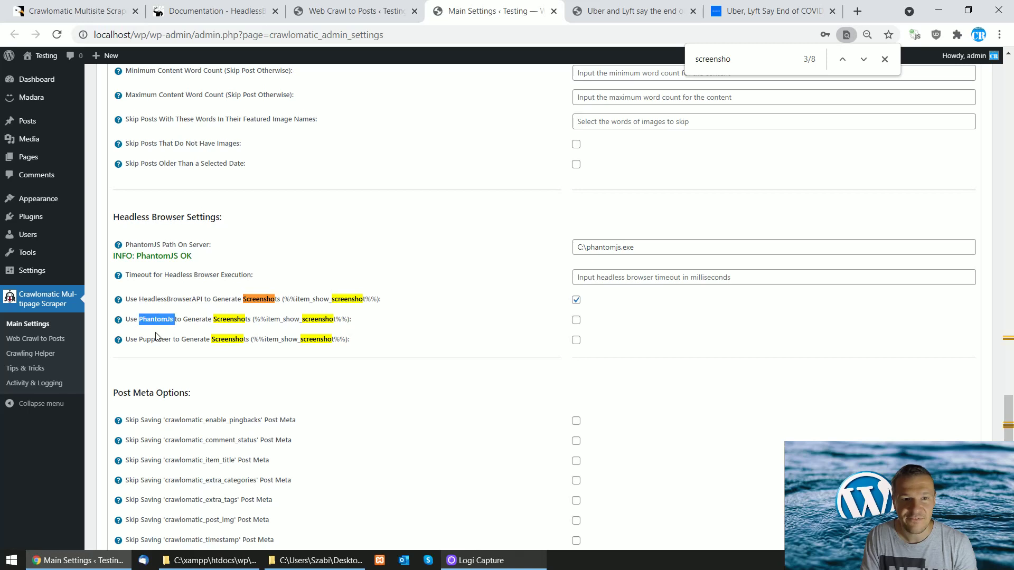
{"action": "double_click", "coordinate": [154, 339]}
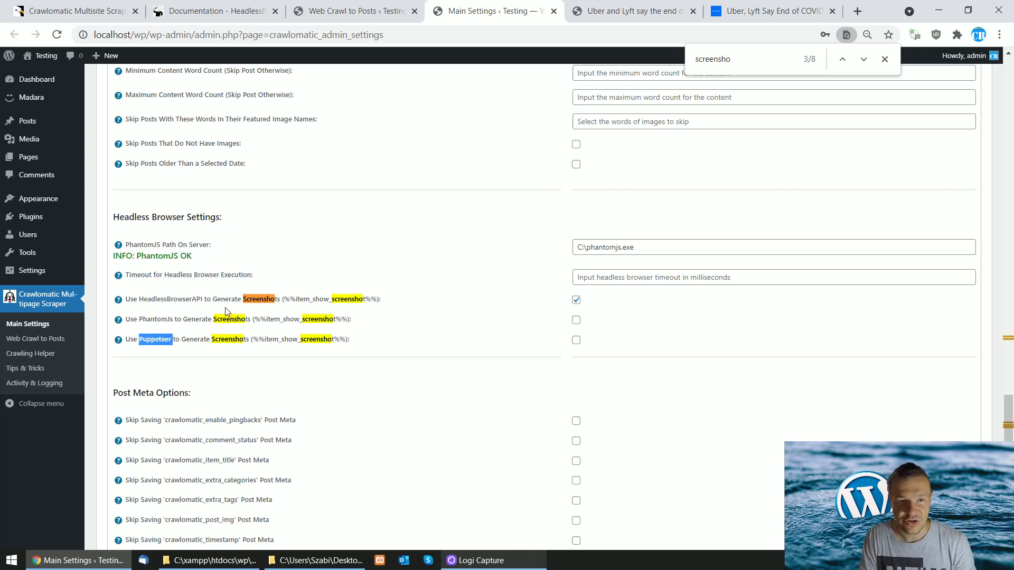
{"action": "left_click_drag", "start_coordinate": [140, 298], "coordinate": [202, 299]}
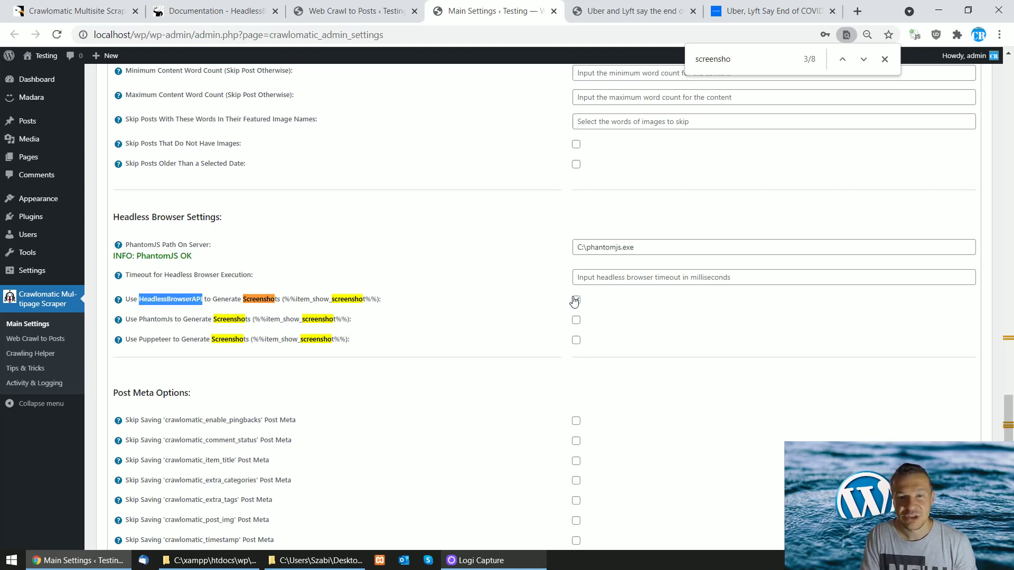